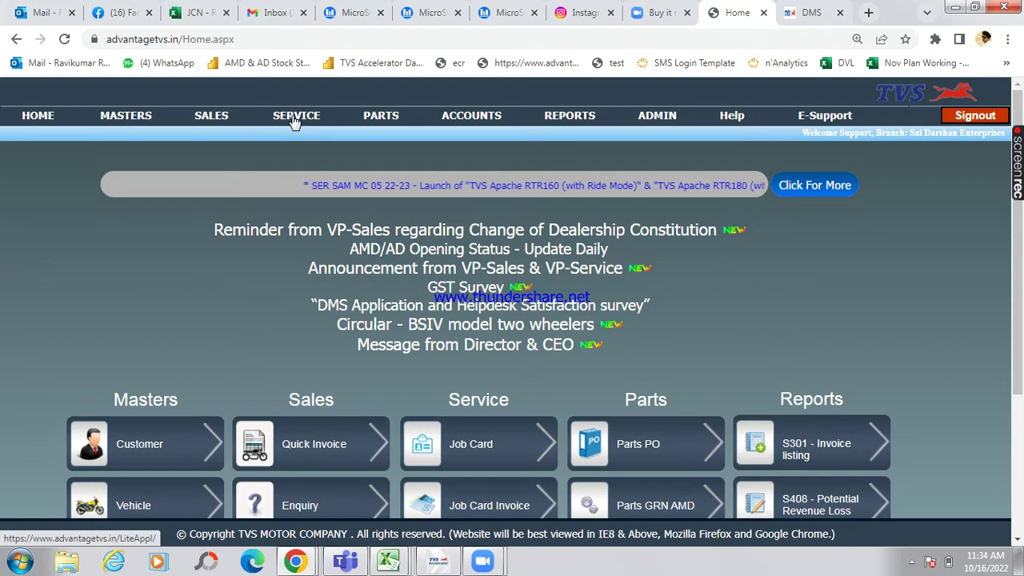
Switch to DMS and open the GRN APS list of the Parts GRN process.
left_click(800, 12)
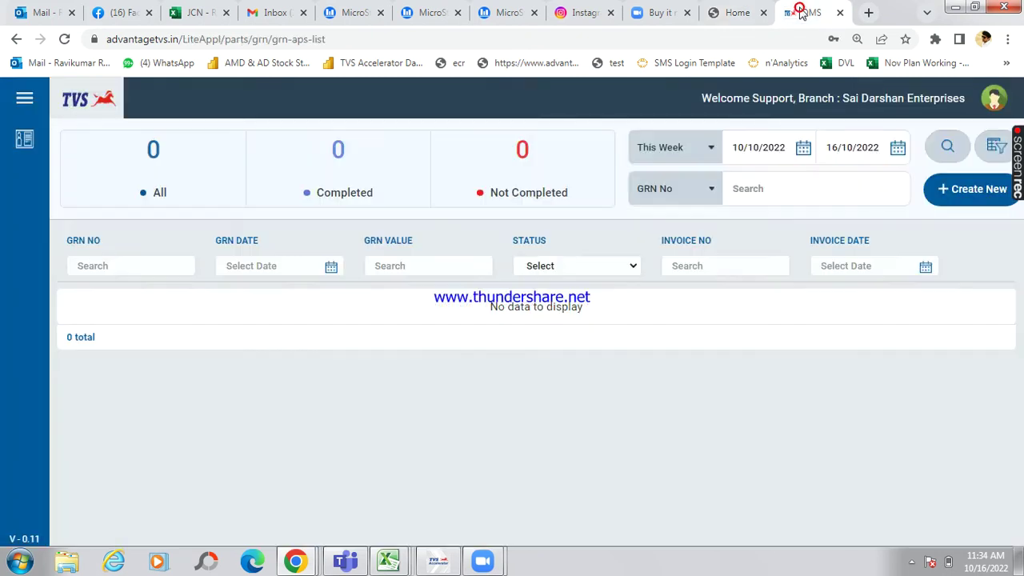
left_click(23, 102)
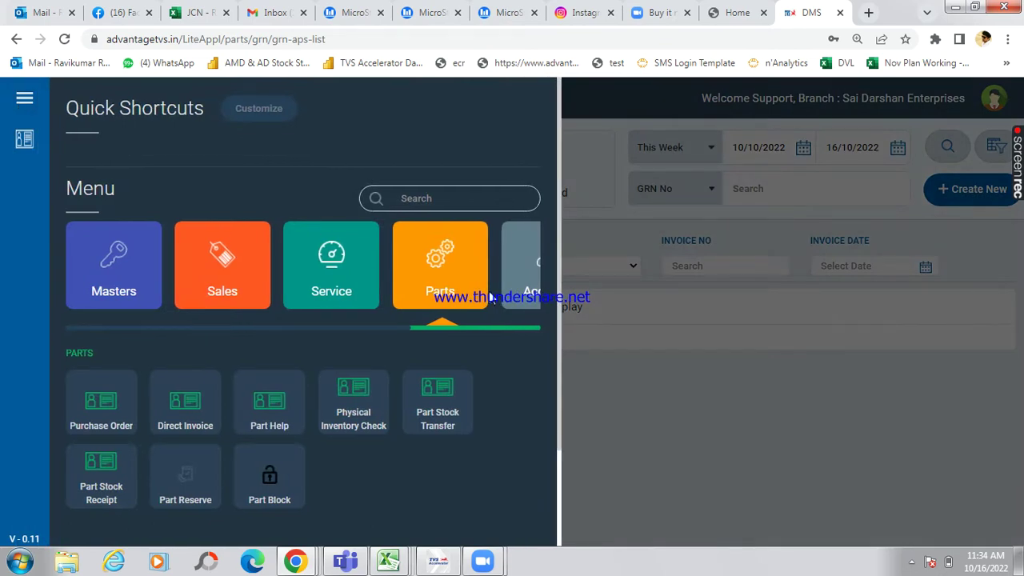
left_click(341, 264)
left_click(430, 269)
left_click_drag(560, 303, 561, 407)
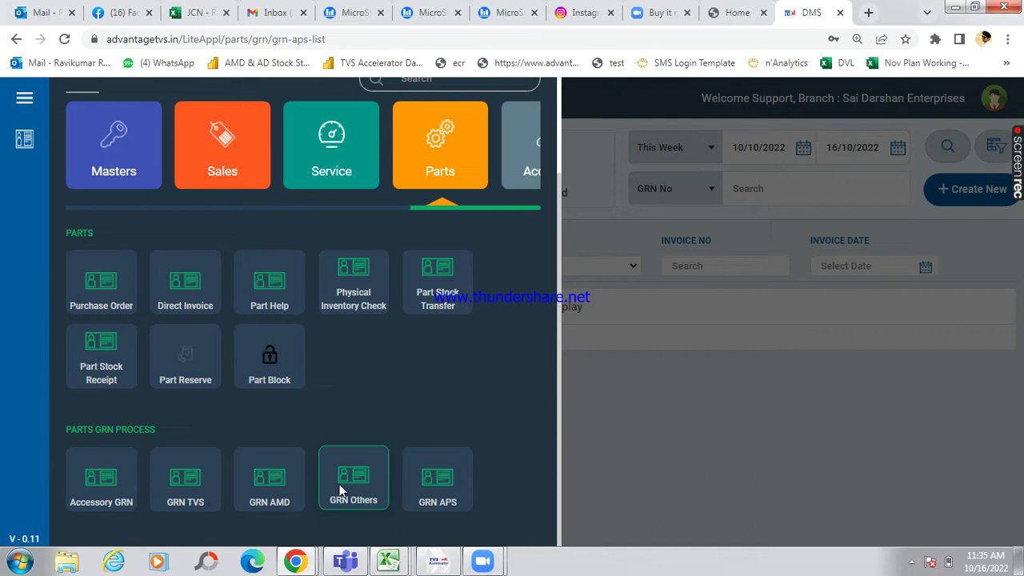
left_click(429, 484)
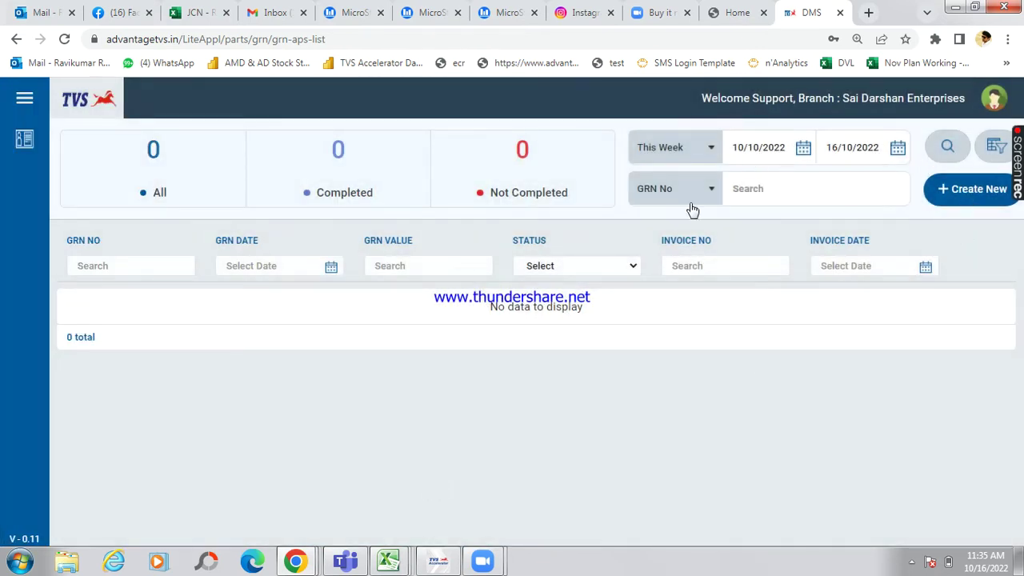
Search the GRN APS list for records from This Month.
left_click(675, 154)
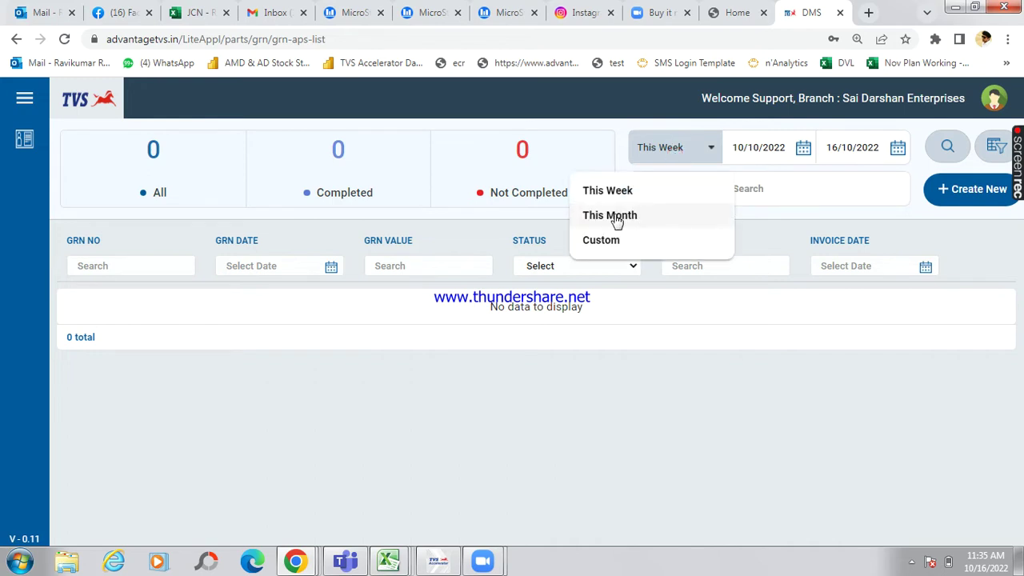
left_click(617, 215)
left_click(947, 149)
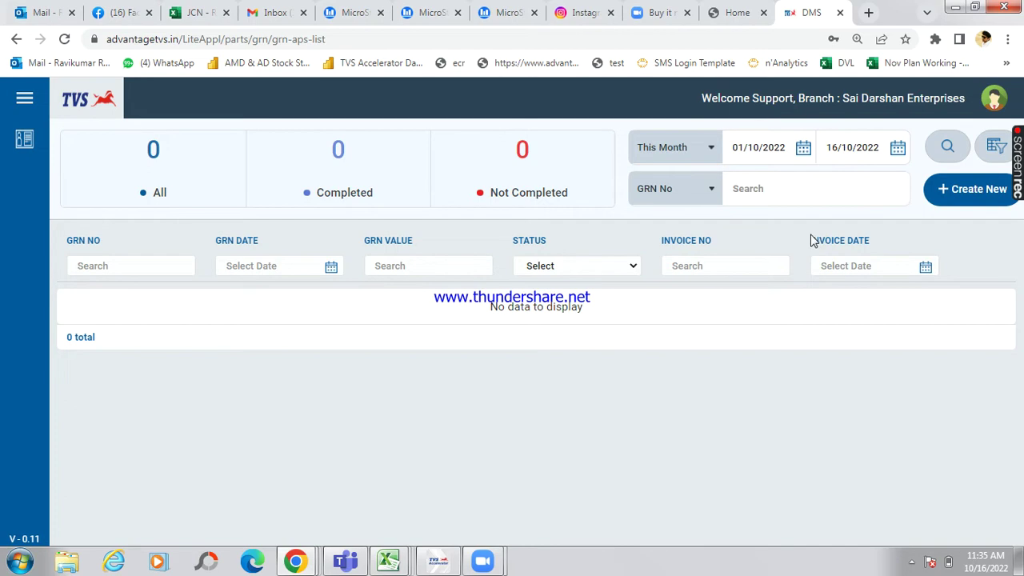
Create a new parts GRN for APS and open the search for its invoice.
left_click(974, 198)
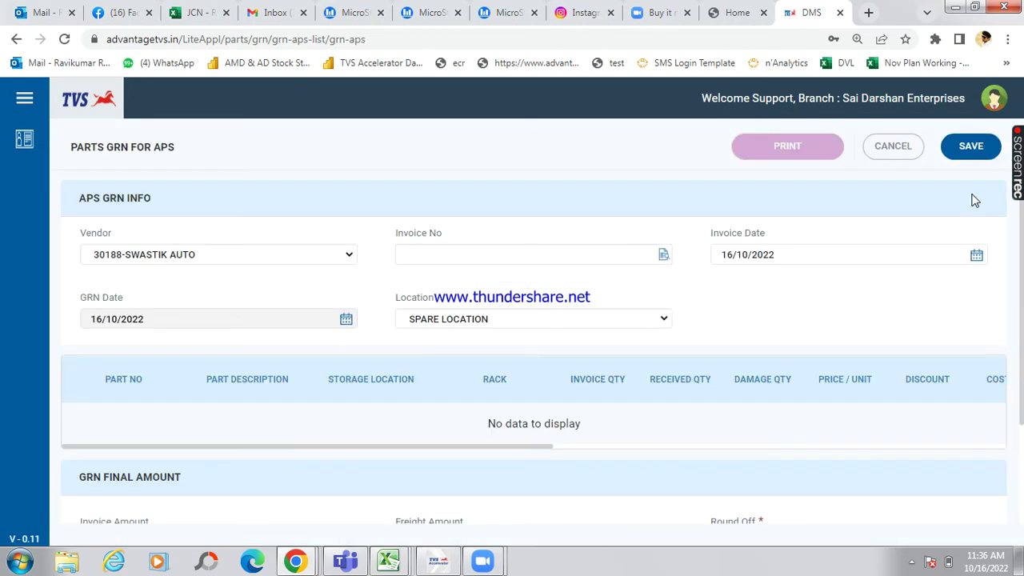
left_click_drag(395, 234, 448, 240)
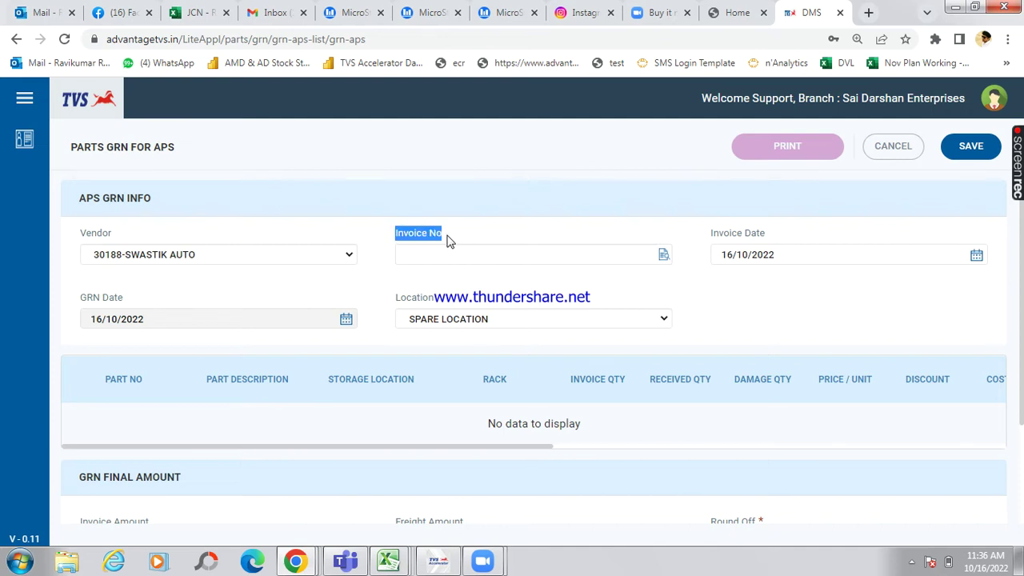
left_click(665, 257)
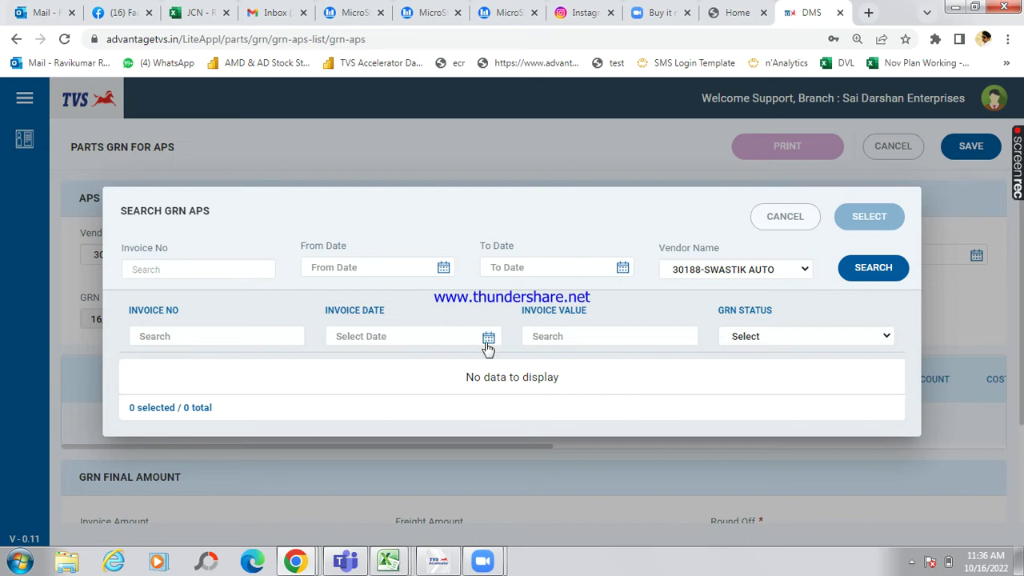
Search for the SWASTIK AUTO invoices dated from 01/08/2022 to 16/10/2022, without restricting the invoice number.
left_click_drag(389, 317, 315, 317)
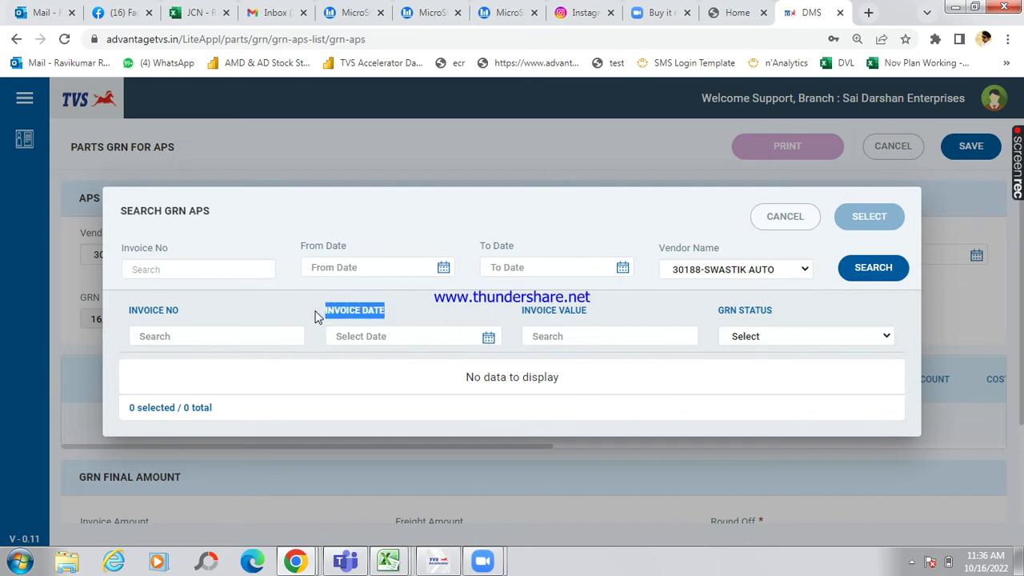
left_click_drag(356, 249, 303, 255)
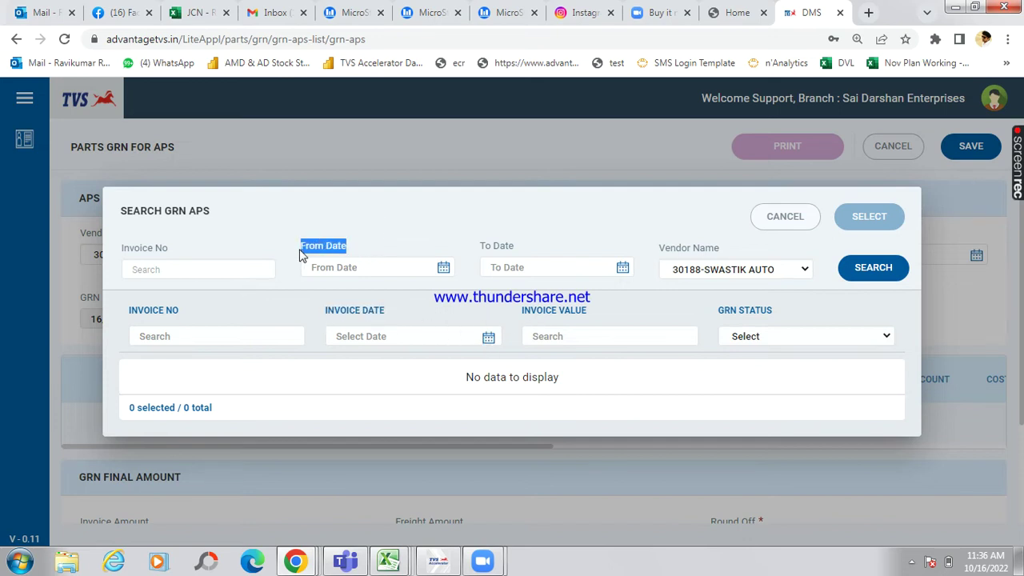
left_click(445, 268)
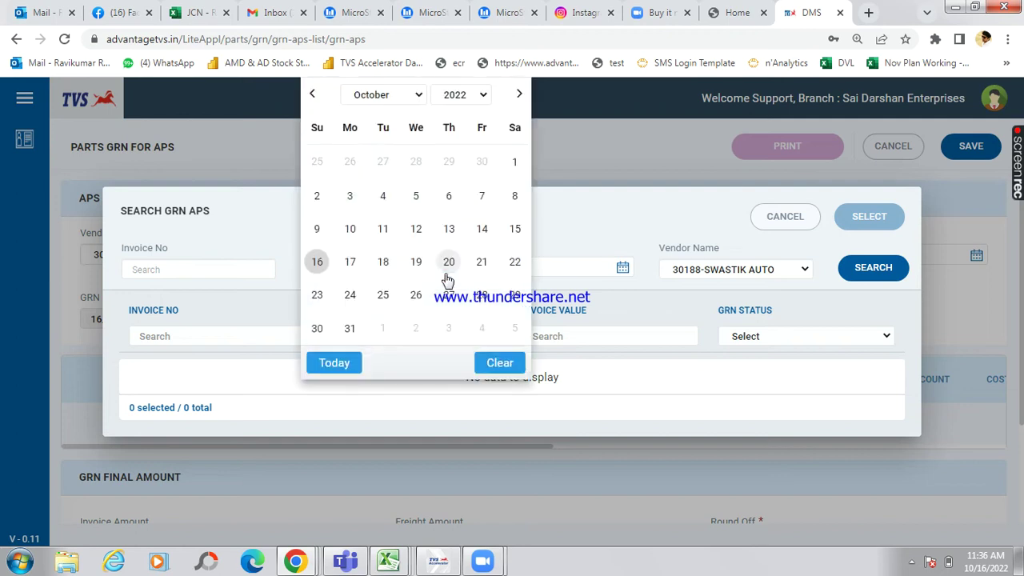
double_click(312, 93)
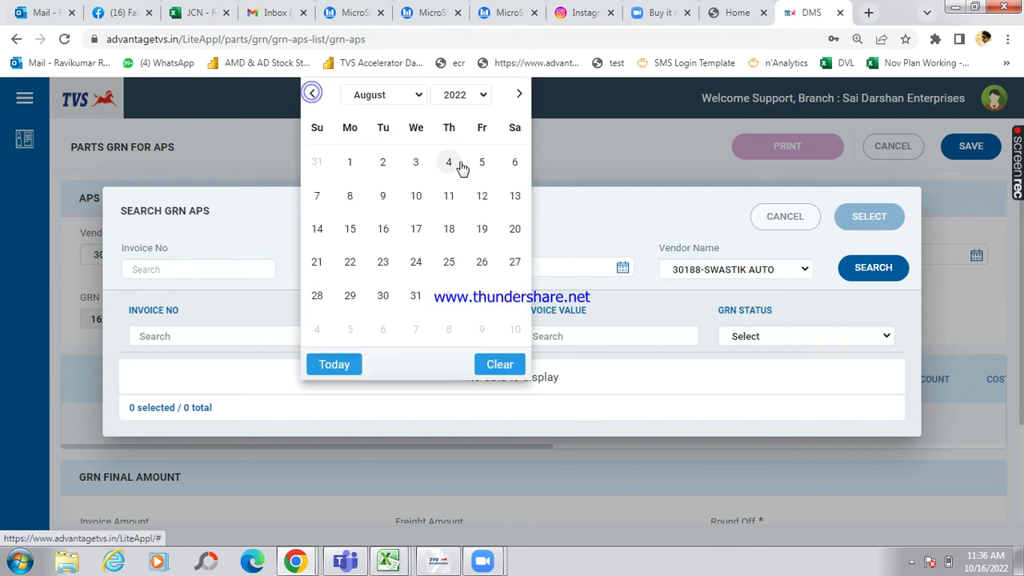
left_click(349, 162)
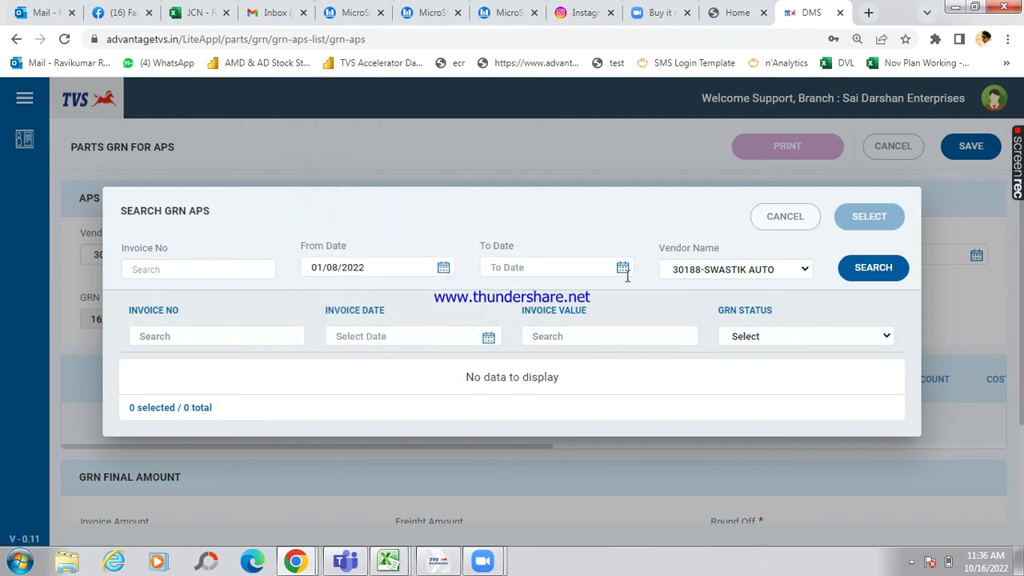
left_click(624, 270)
left_click(497, 262)
left_click_drag(176, 250, 119, 253)
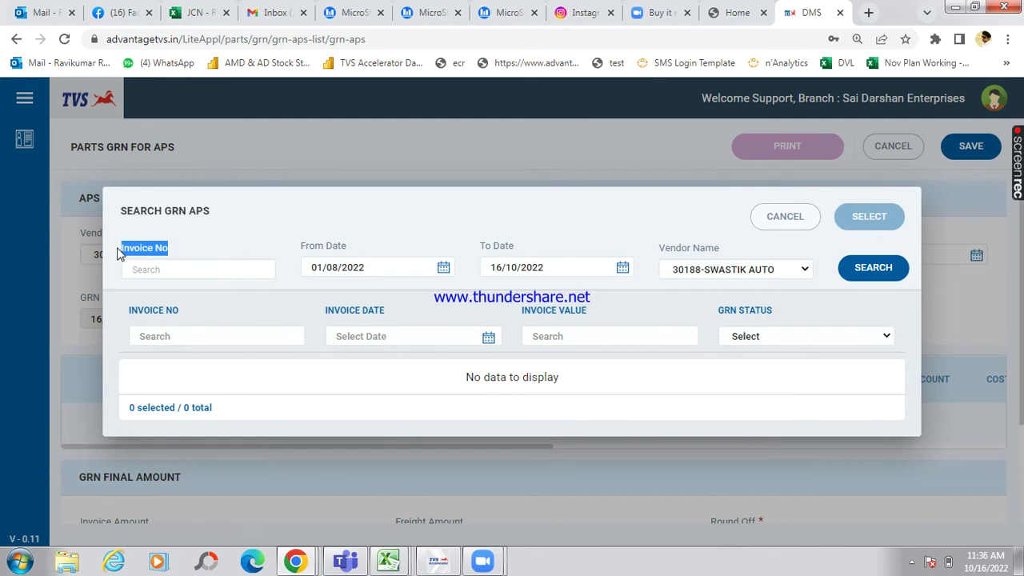
left_click(156, 269)
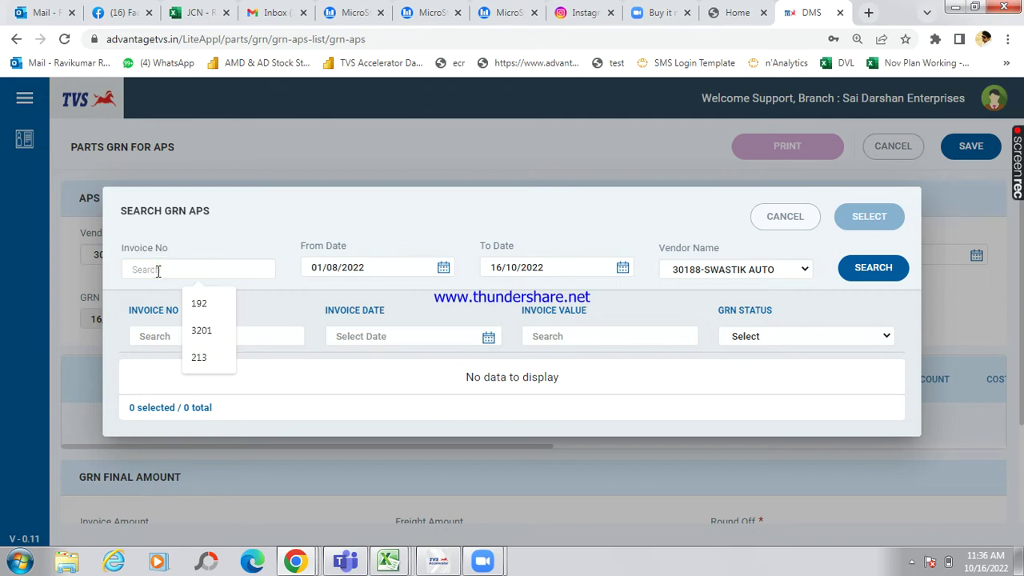
left_click(419, 247)
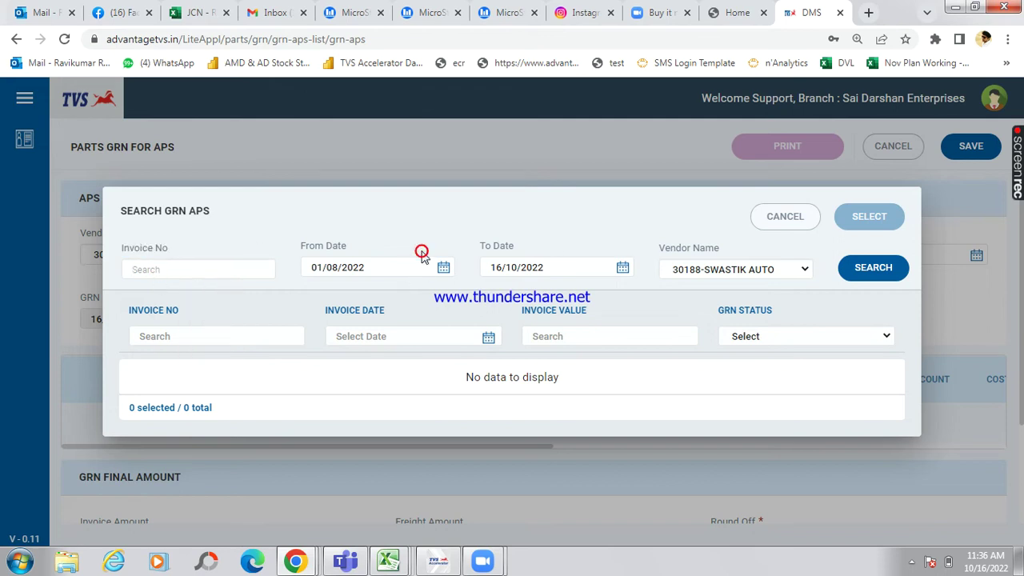
left_click(867, 272)
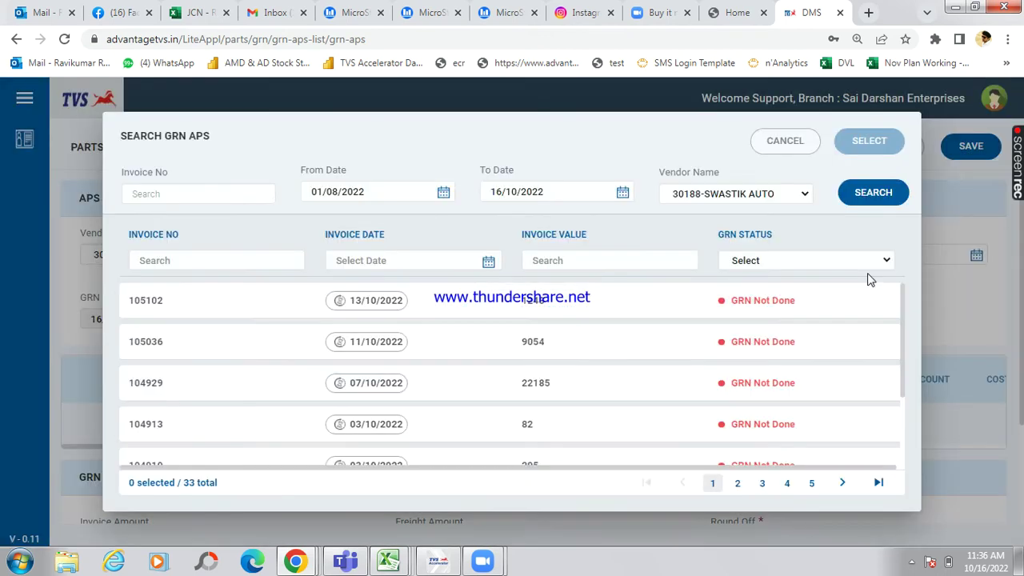
Load the pending invoice dated 13/10/2022 into the APS GRN.
left_click(463, 298)
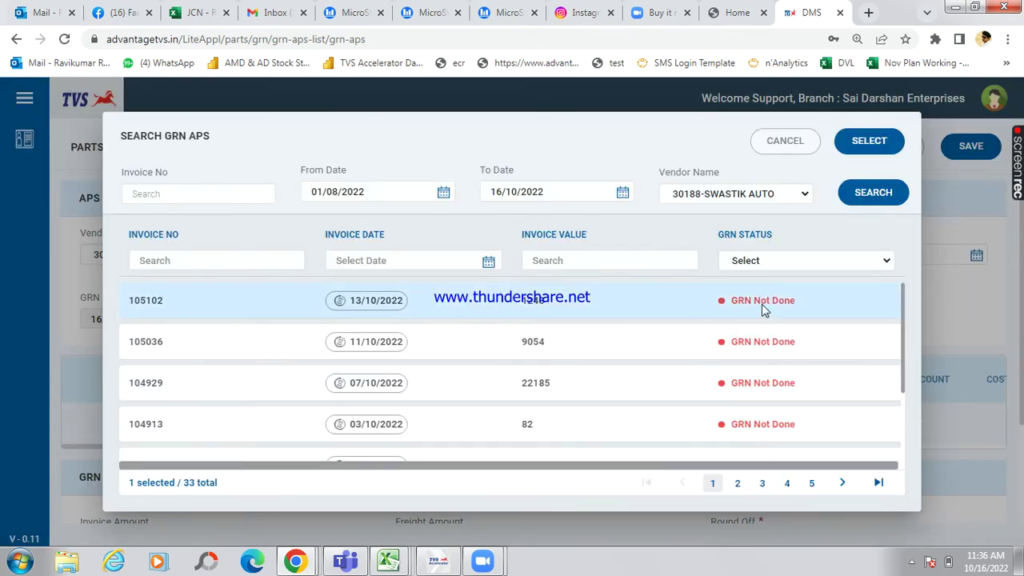
left_click_drag(797, 304, 763, 301)
left_click(793, 425)
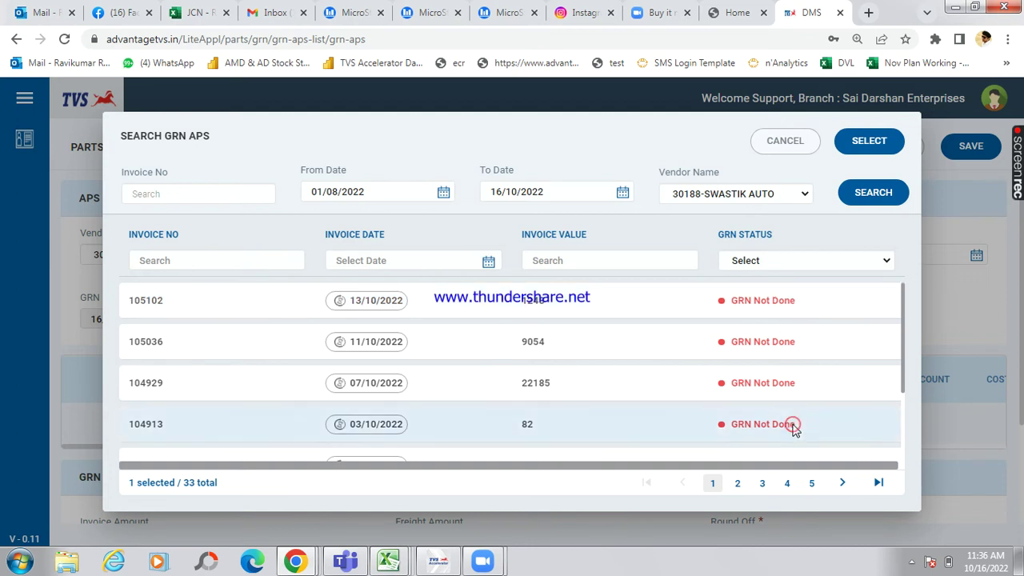
left_click_drag(803, 432, 726, 430)
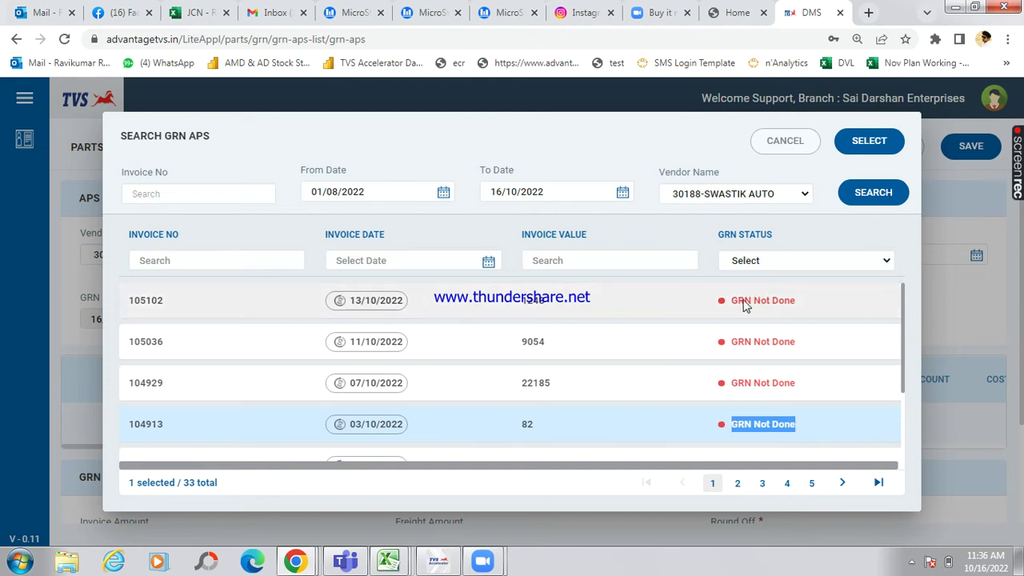
left_click(743, 300)
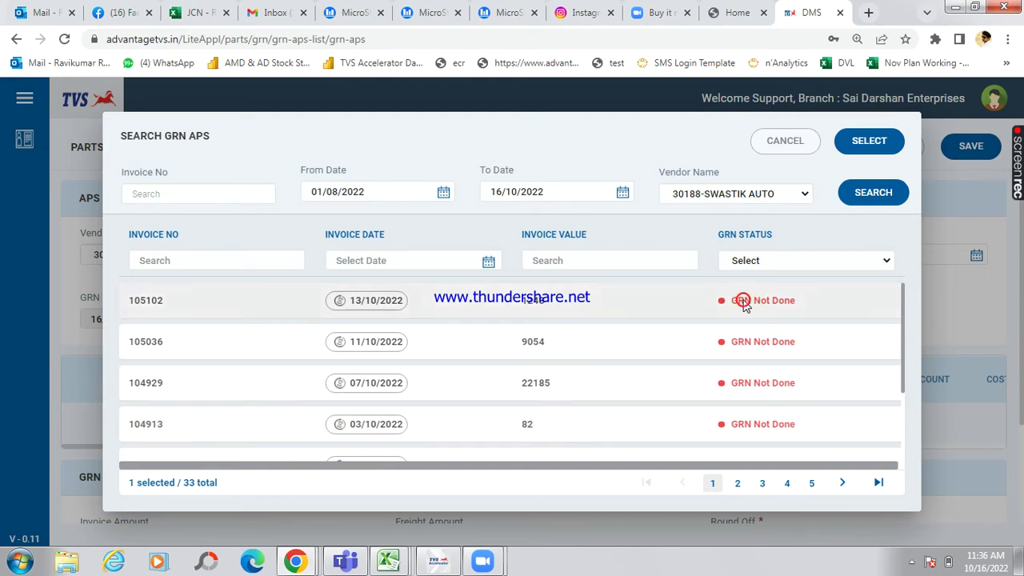
left_click(870, 143)
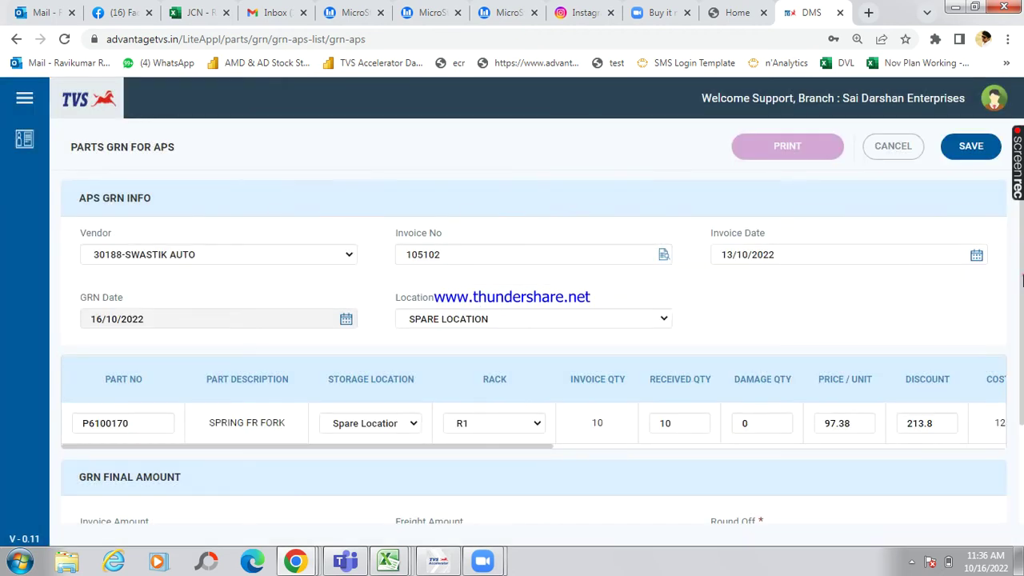
Set the received quantity of the SPRING FR FORK part to 5.
scroll(1022, 279, "down", 2)
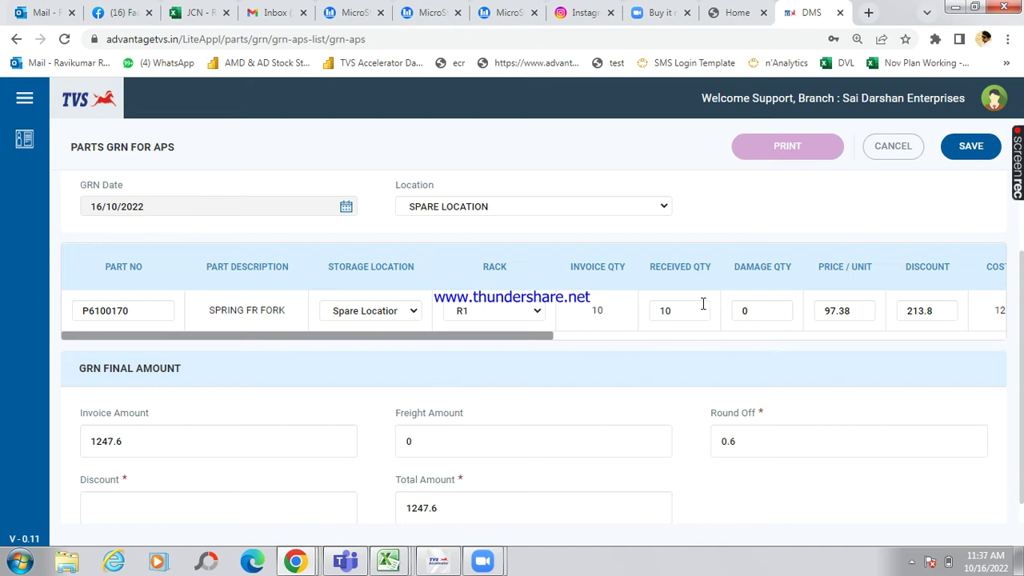
left_click(606, 312)
double_click(597, 313)
left_click(678, 313)
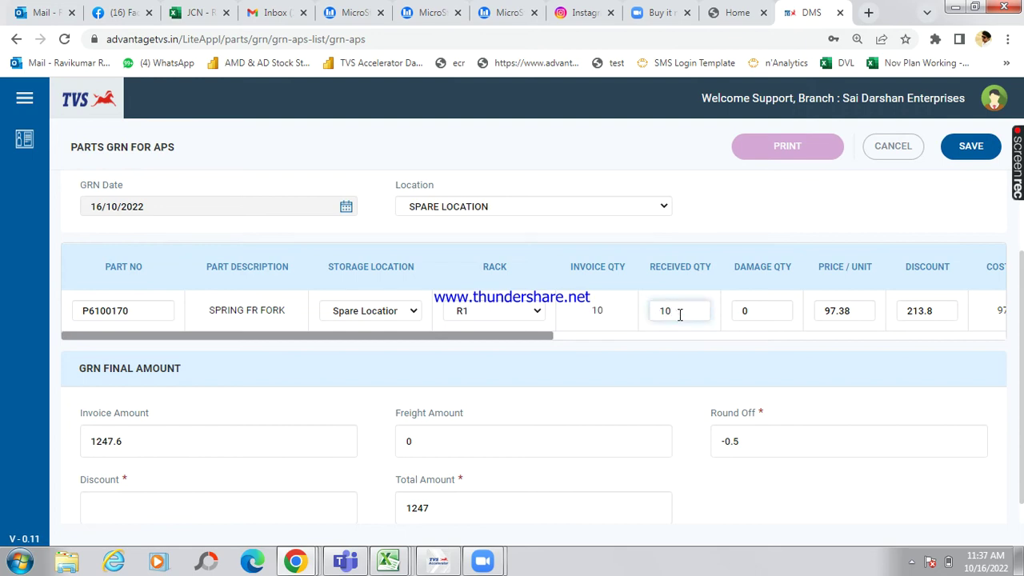
type("5")
left_click(644, 341)
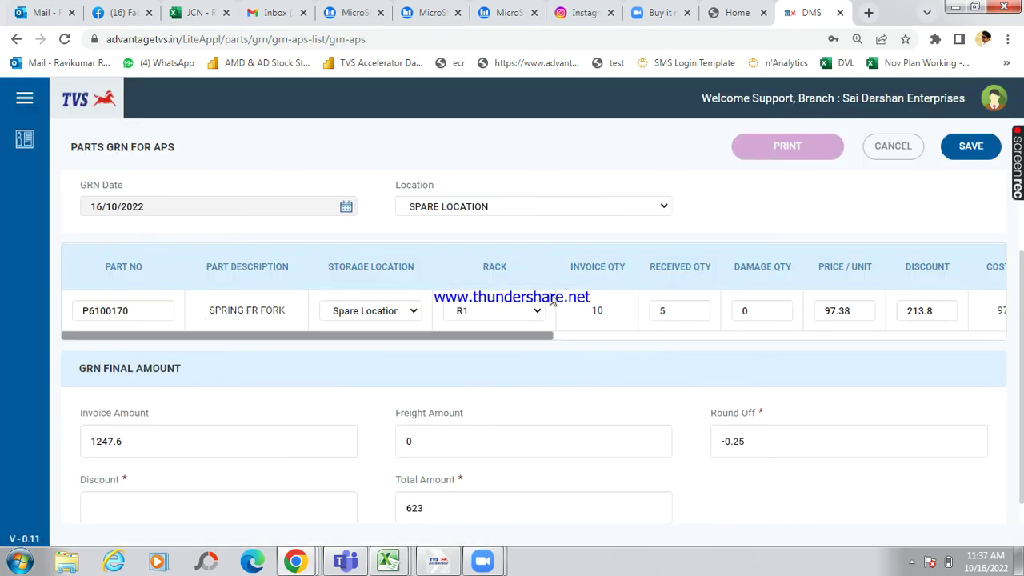
Set the SPRING FR FORK part's received quantity to 10, keep SPARE LOCATION as the location, and save the APS GRN.
left_click_drag(1022, 315, 1022, 236)
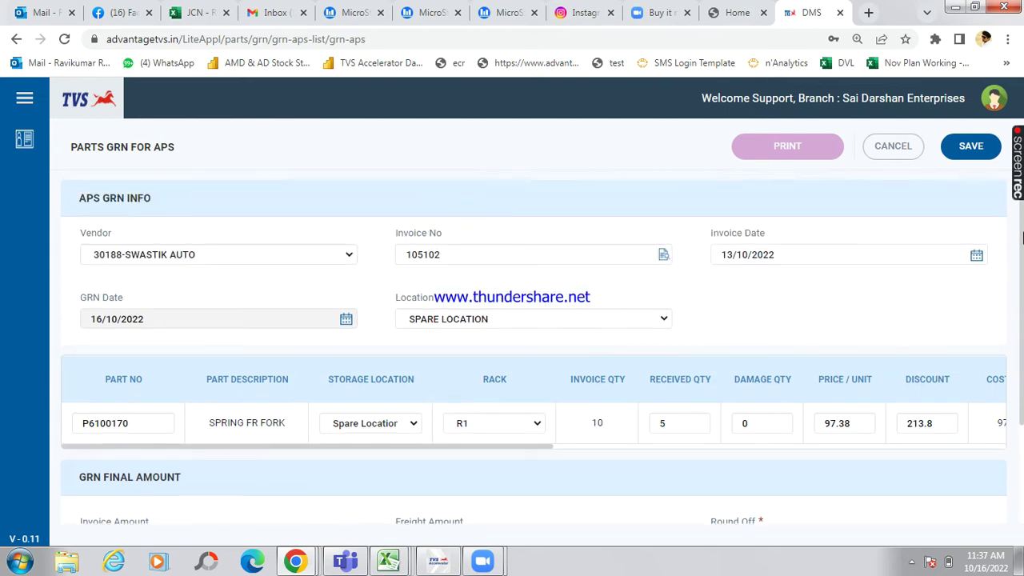
left_click(468, 321)
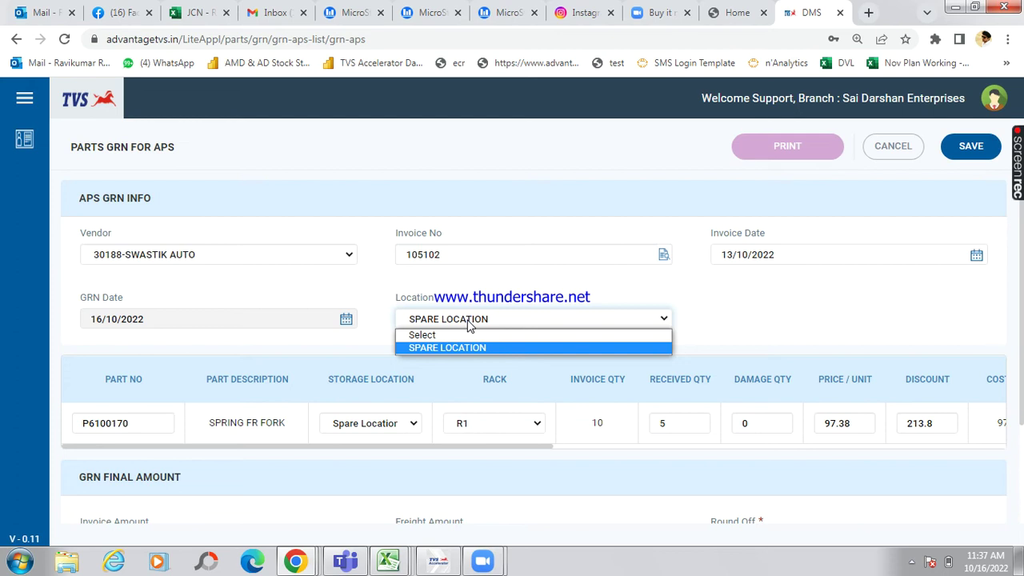
left_click(471, 321)
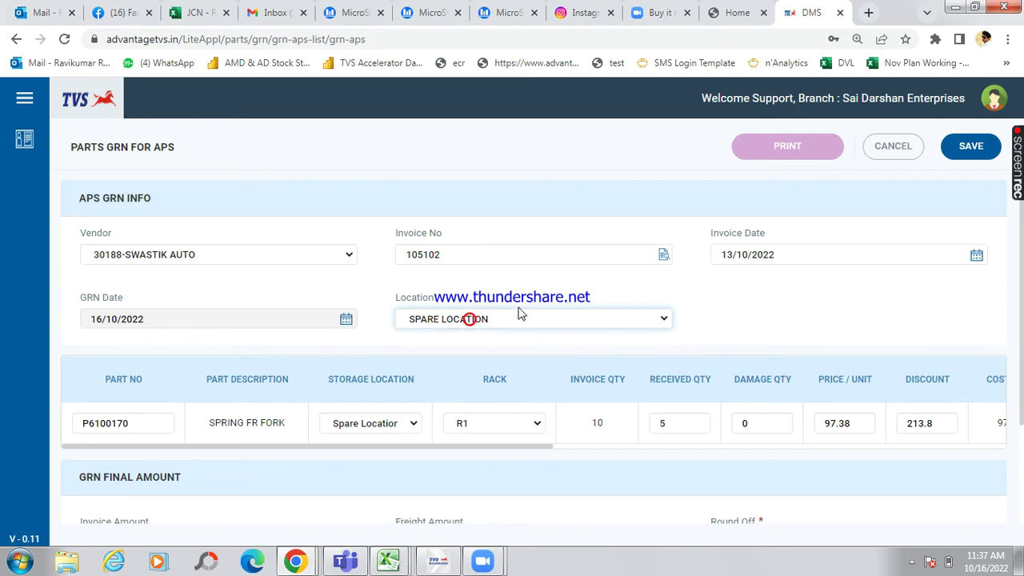
left_click(686, 429)
key("BackSpace")
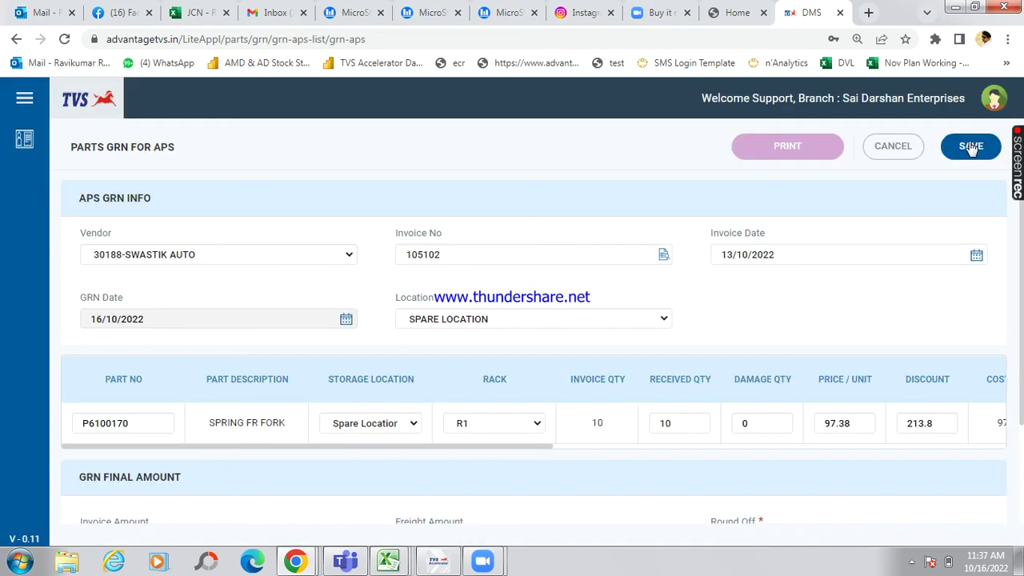
left_click(971, 148)
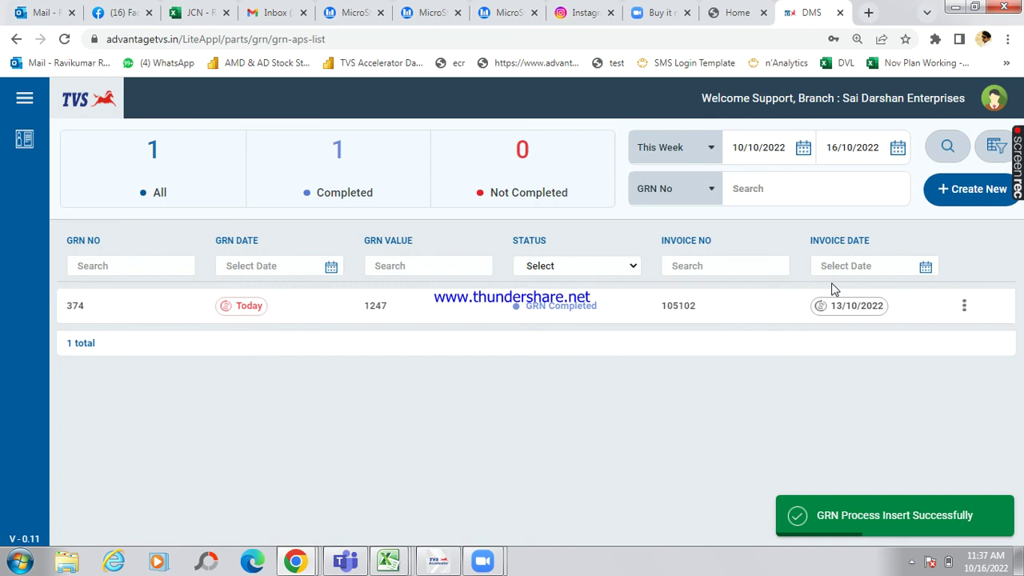
Open the GRN AMD list and create a new parts GRN with the GRN AMD Offline type.
left_click(36, 101)
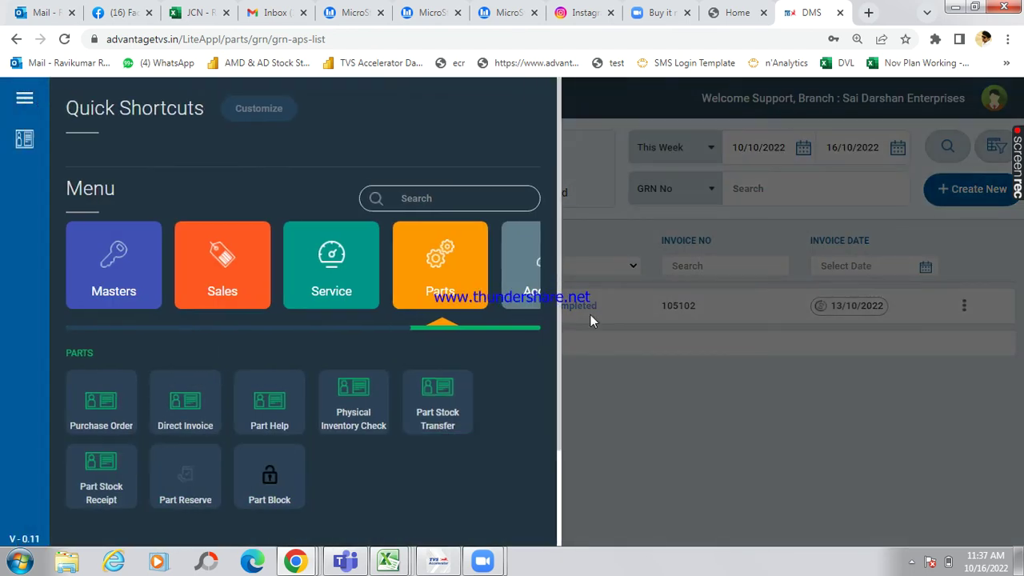
left_click(411, 278)
scroll(544, 495, "down", 3)
left_click(266, 493)
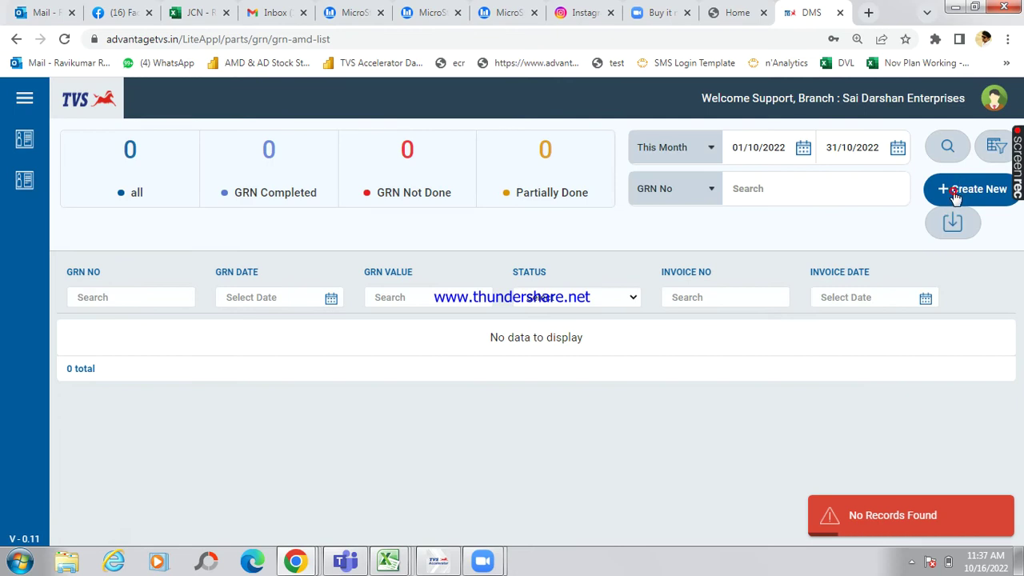
left_click(957, 197)
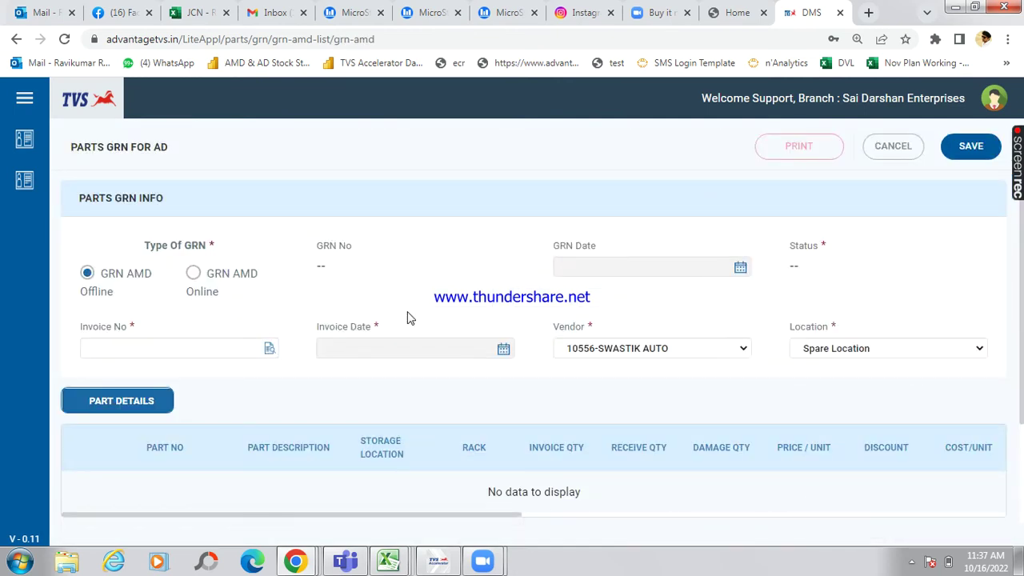
left_click_drag(113, 293, 103, 284)
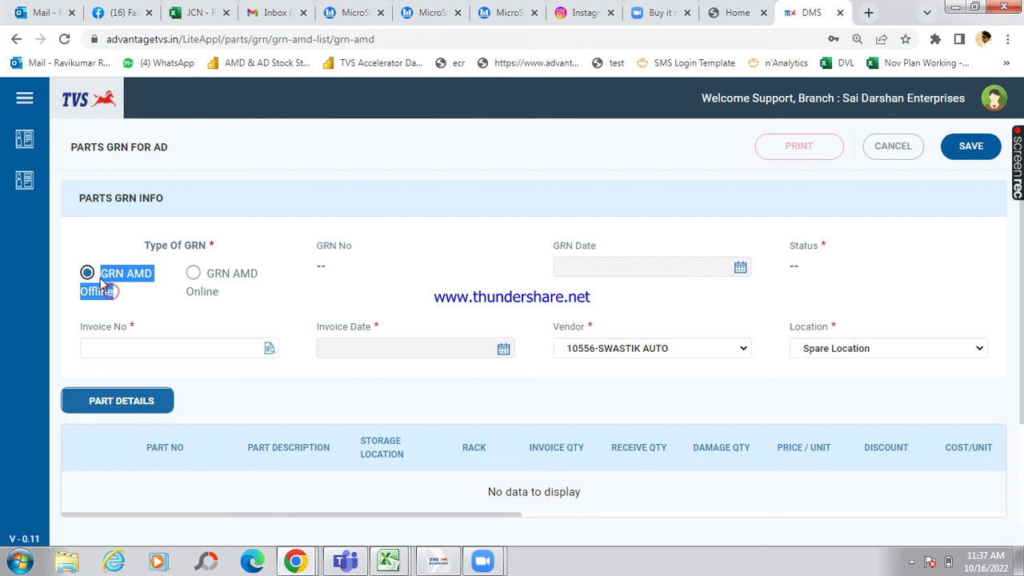
Change the type of GRN to GRN AMD Online and open the invoice search.
left_click_drag(207, 272, 232, 294)
left_click(193, 274)
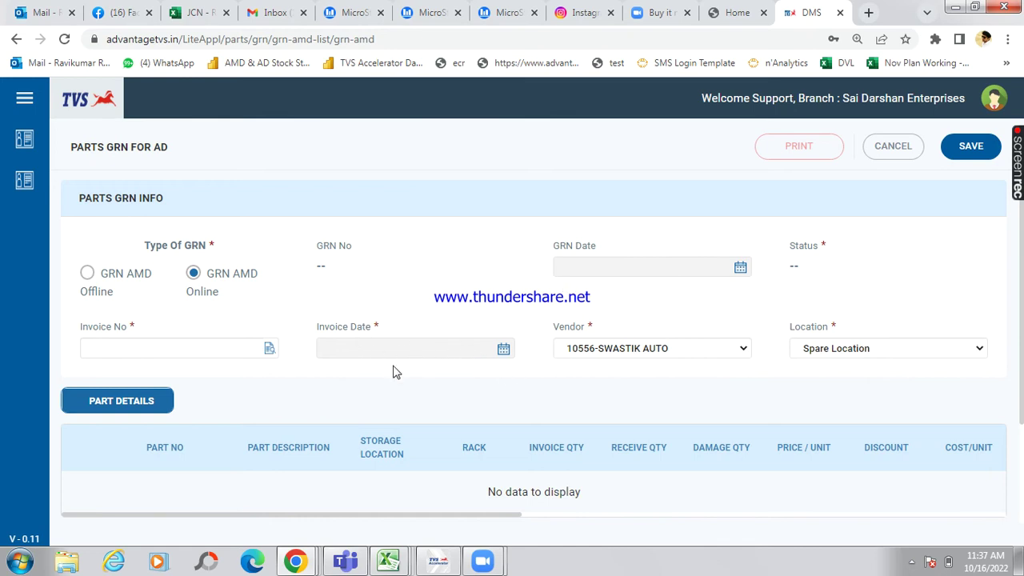
left_click_drag(129, 328, 82, 330)
left_click(269, 350)
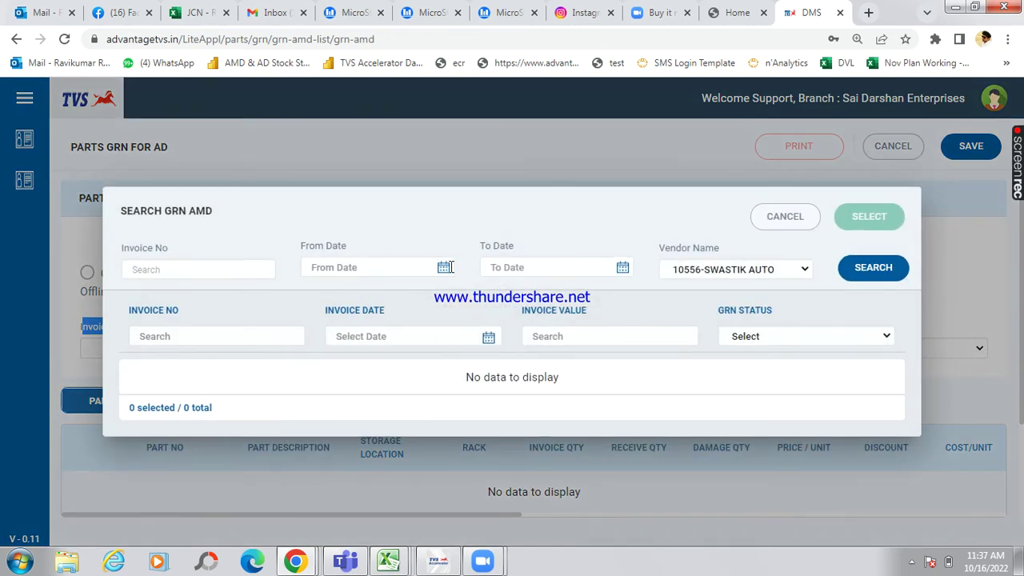
Search the SWASTIK AUTO vendor's invoices from 02/08/2022 to 16/10/2022.
left_click(445, 268)
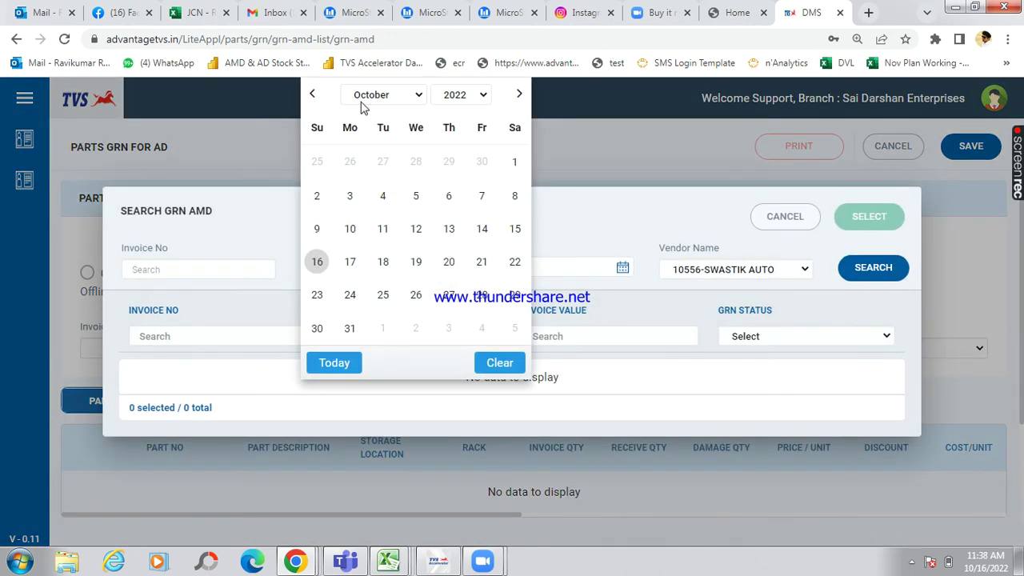
left_click(313, 95)
left_click(313, 95)
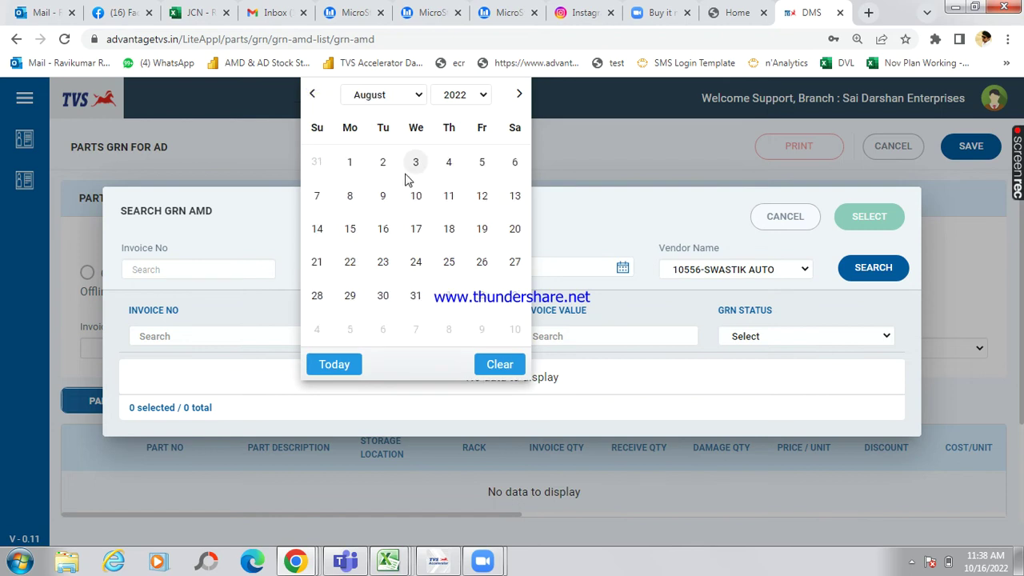
left_click(383, 162)
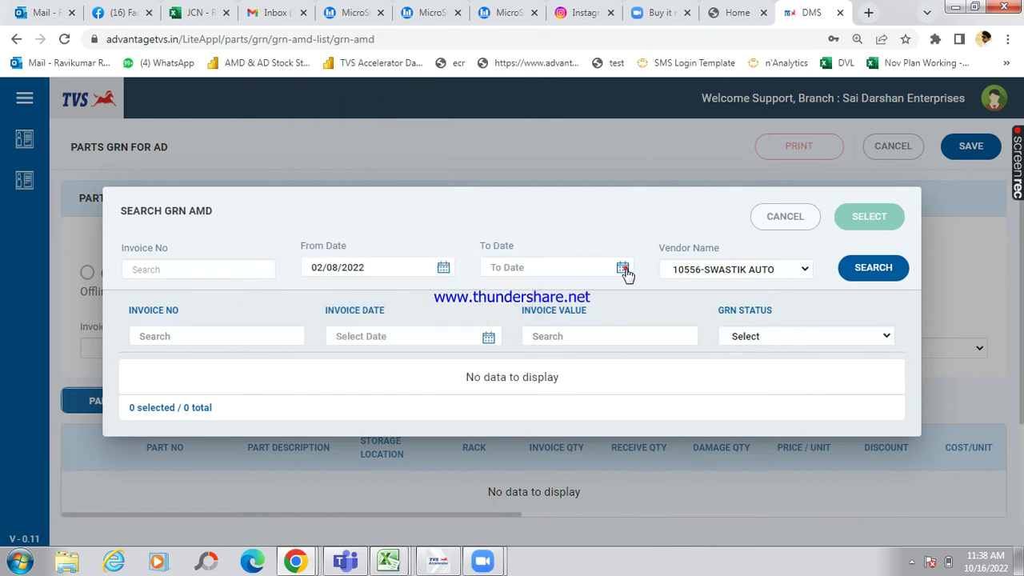
left_click(623, 268)
left_click(507, 271)
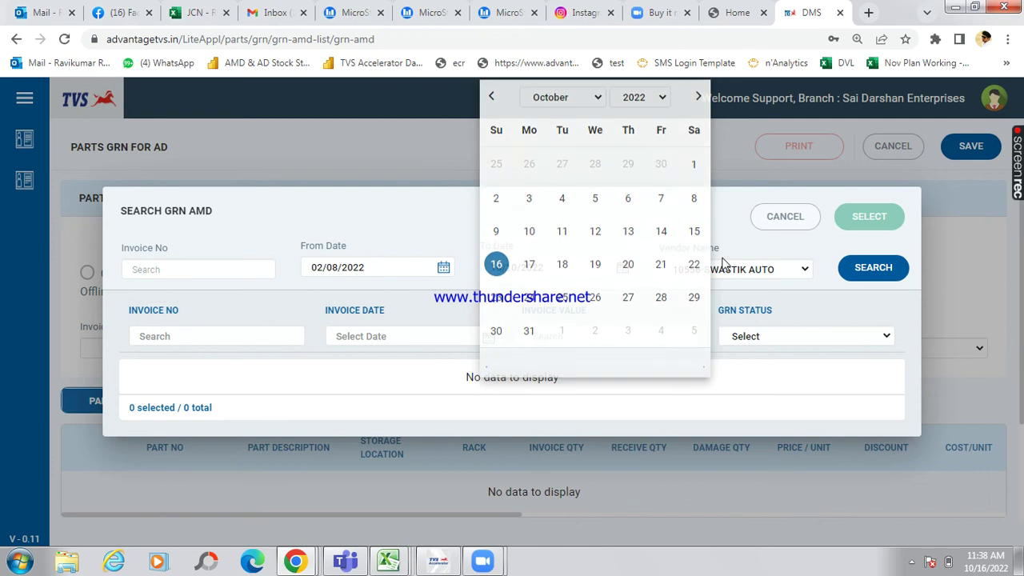
left_click(873, 271)
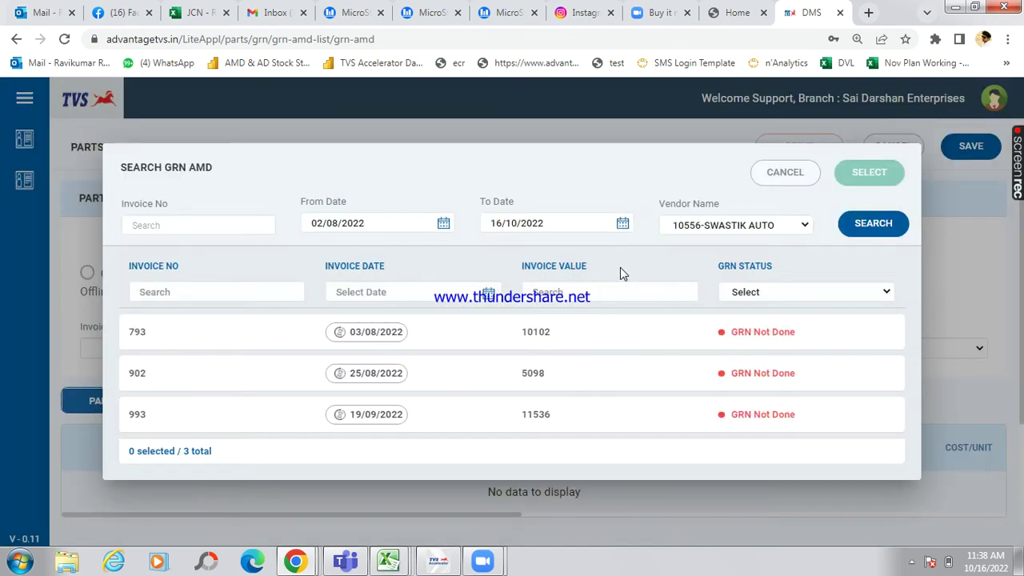
Load the pending invoice dated 03/08/2022 into the GRN and acknowledge the parts count warning.
left_click(596, 339)
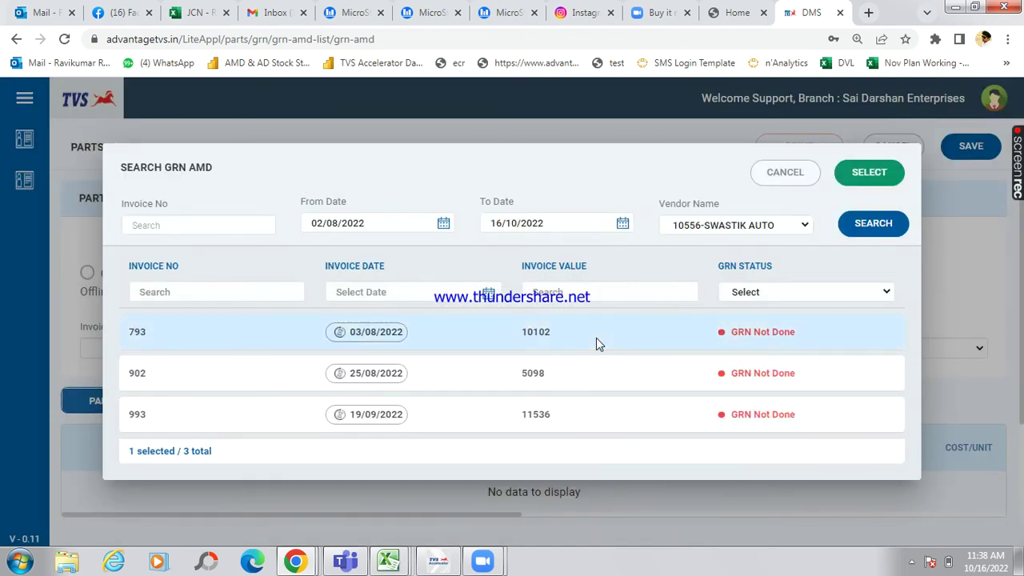
left_click(863, 174)
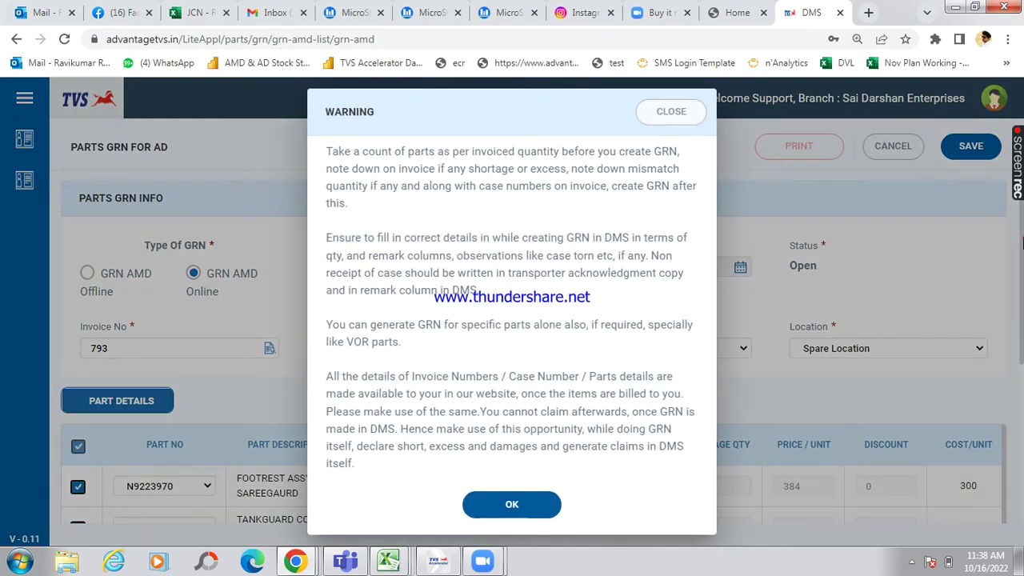
left_click(504, 509)
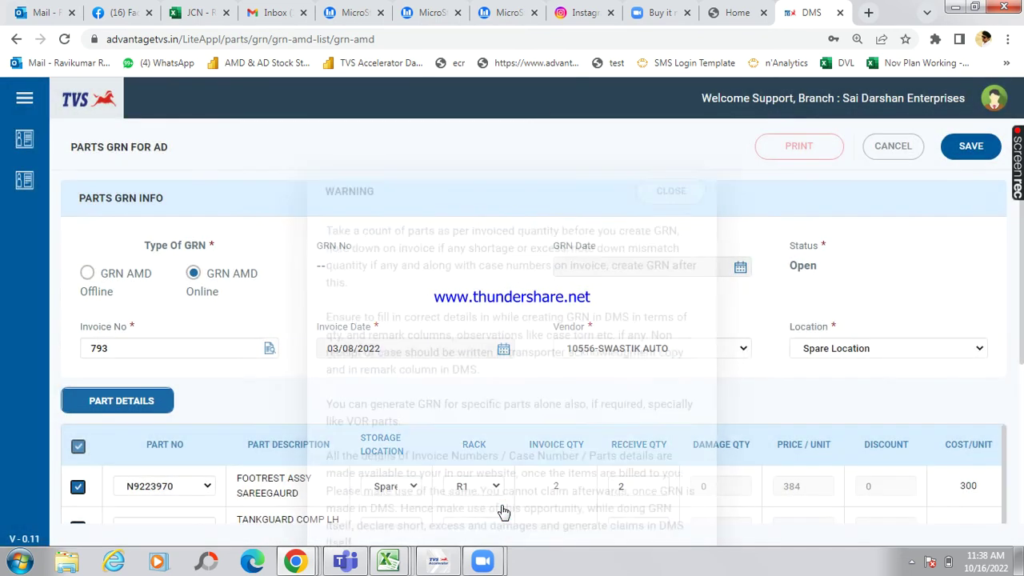
Review the invoice's part lines and keep Spare Location as the GRN location.
scroll(1022, 292, "down", 3)
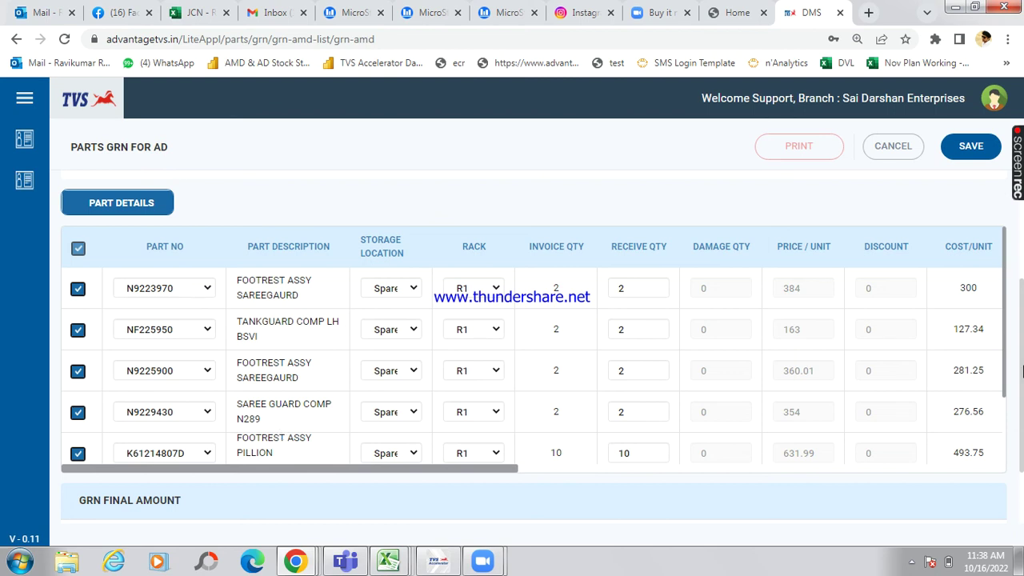
left_click_drag(1022, 370, 1022, 310)
left_click(834, 266)
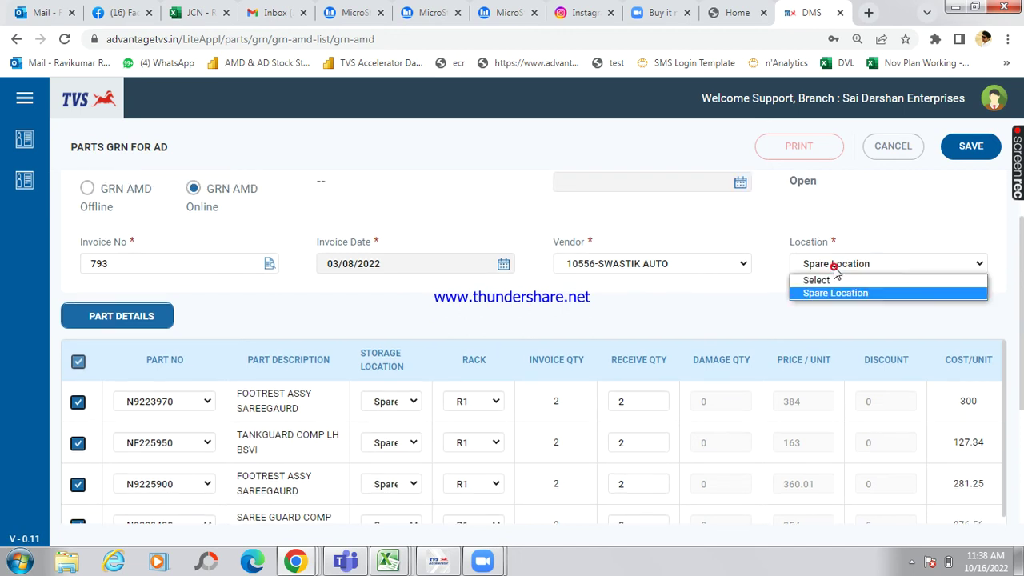
left_click(821, 294)
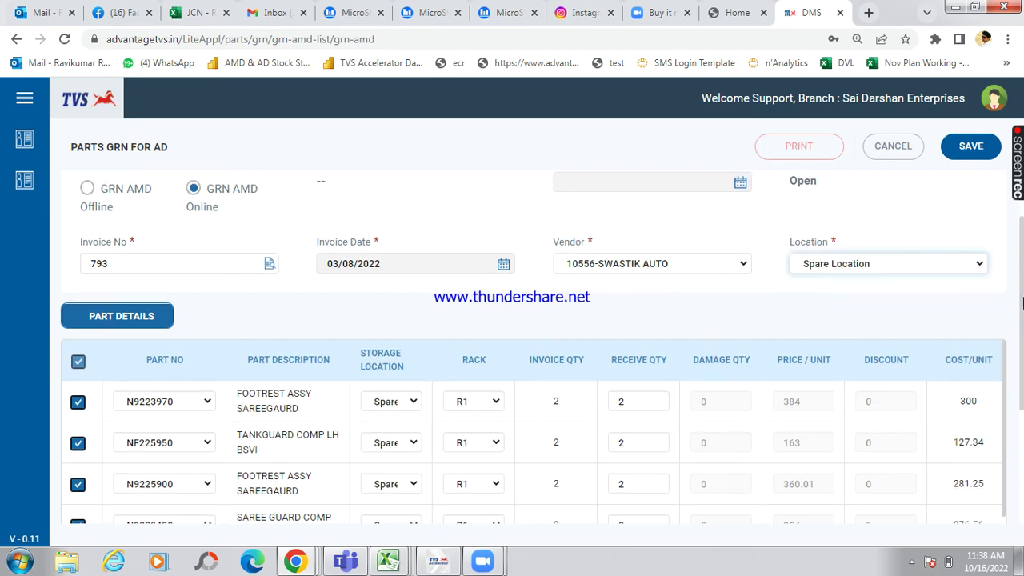
left_click_drag(1022, 302, 1020, 329)
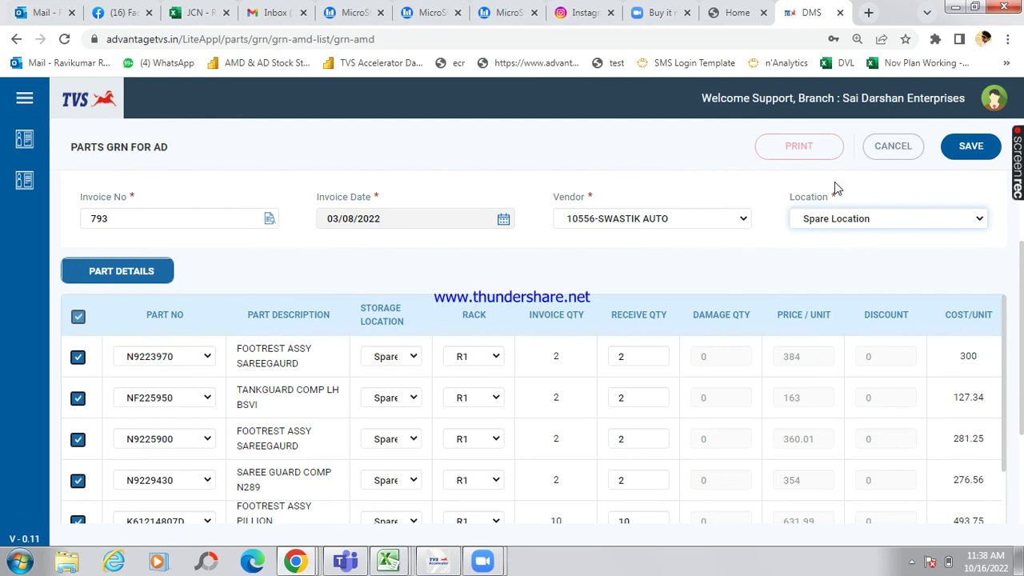
left_click(827, 229)
left_click(824, 225)
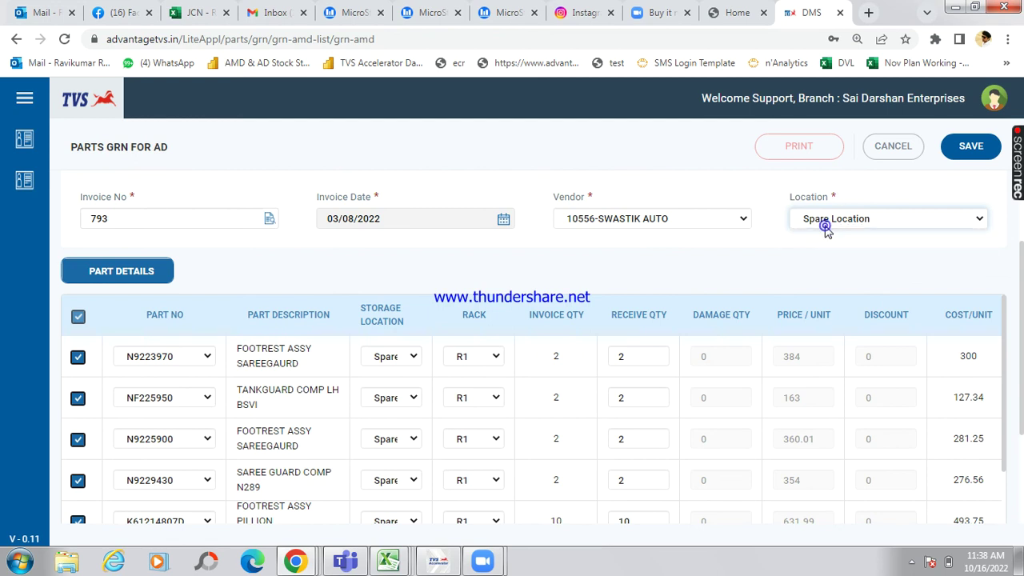
Locate the Storage Location Master among the masters on the Home page and return to the parts GRN.
left_click(731, 18)
mouse_move(100, 117)
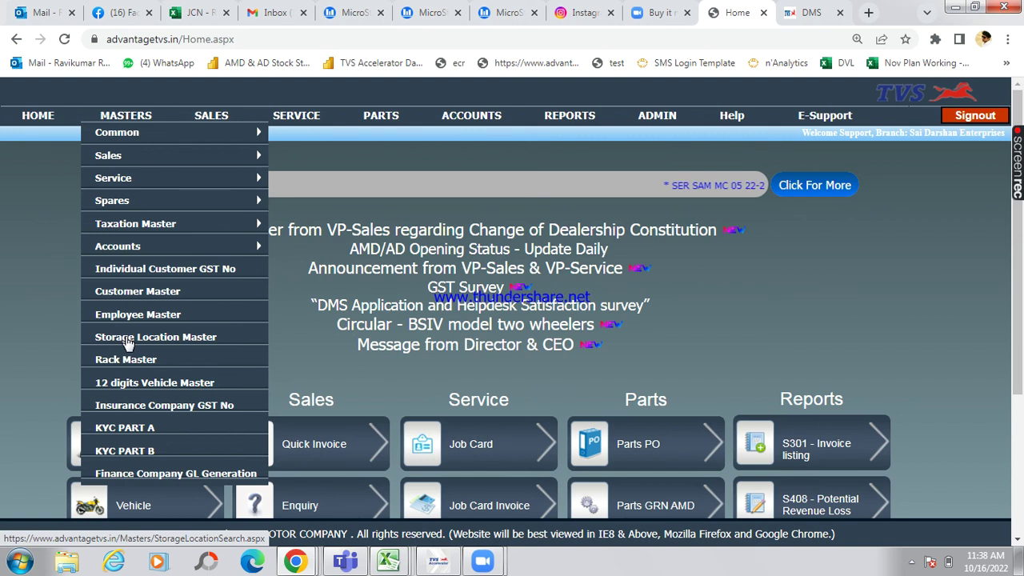
mouse_move(657, 111)
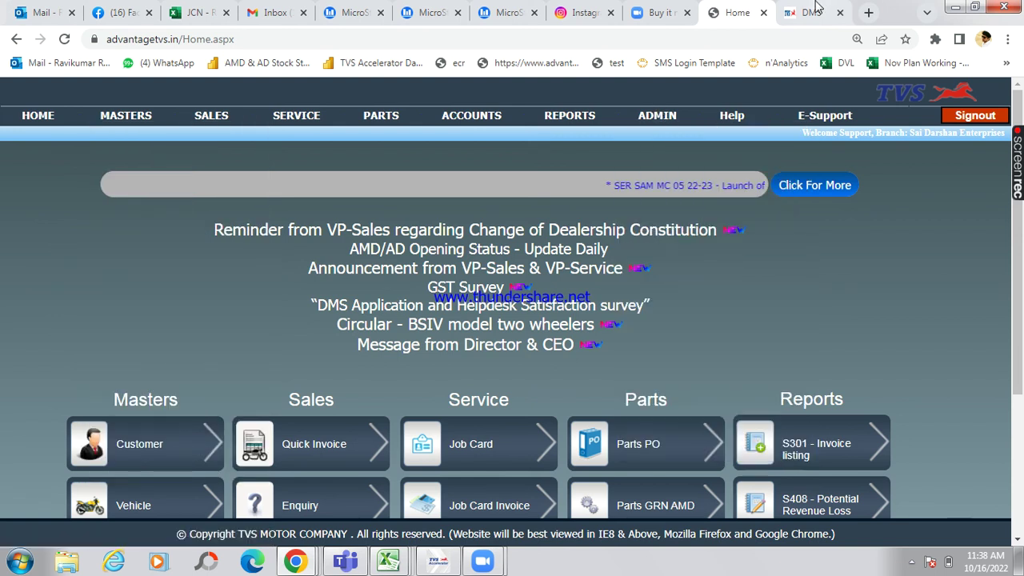
left_click(810, 13)
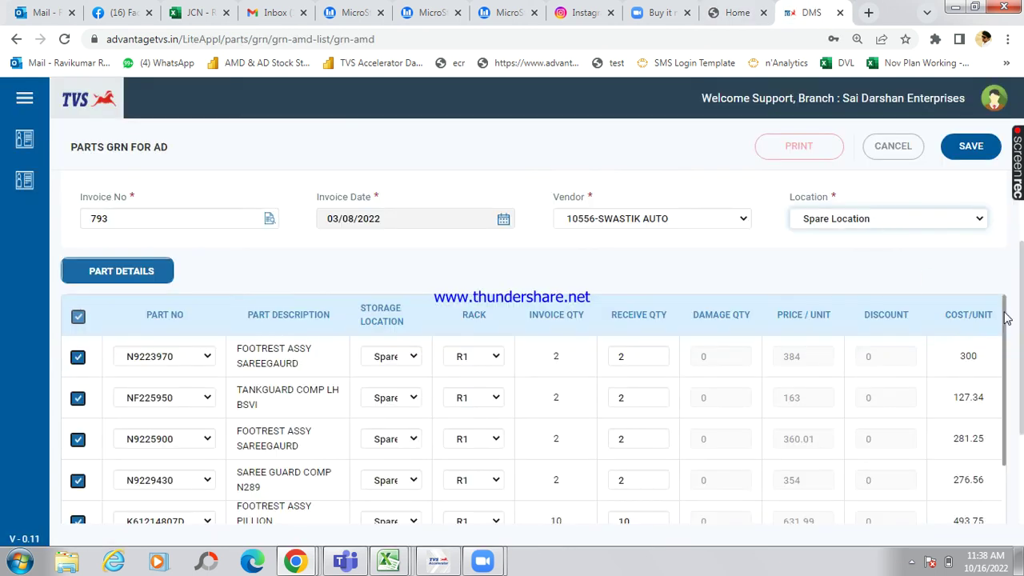
Exclude the TANKGUARD COMP LH BSVI and SAREE GUARD COMP N289 part lines from the GRN.
triple_click(1012, 364)
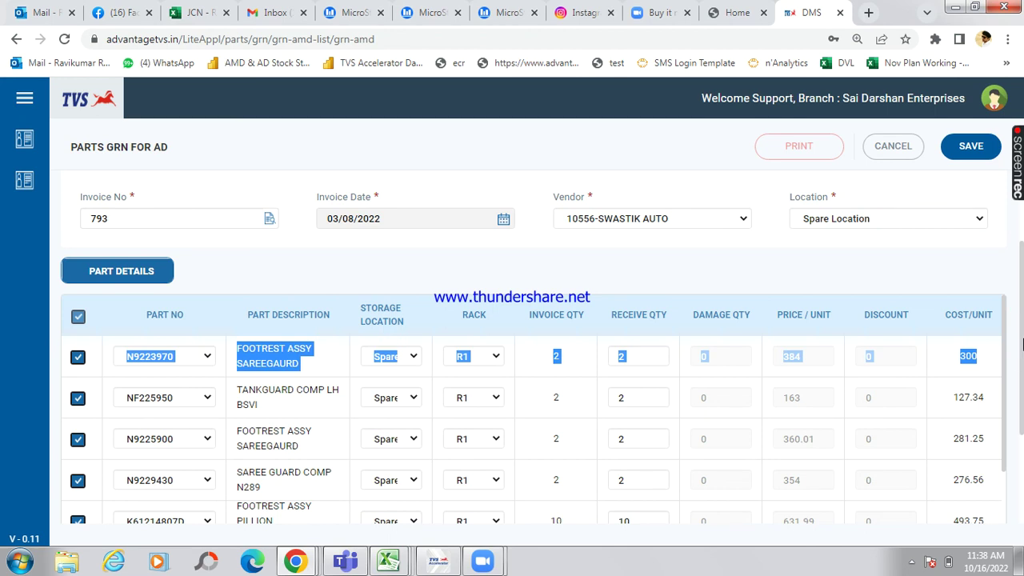
scroll(1021, 364, "down", 2)
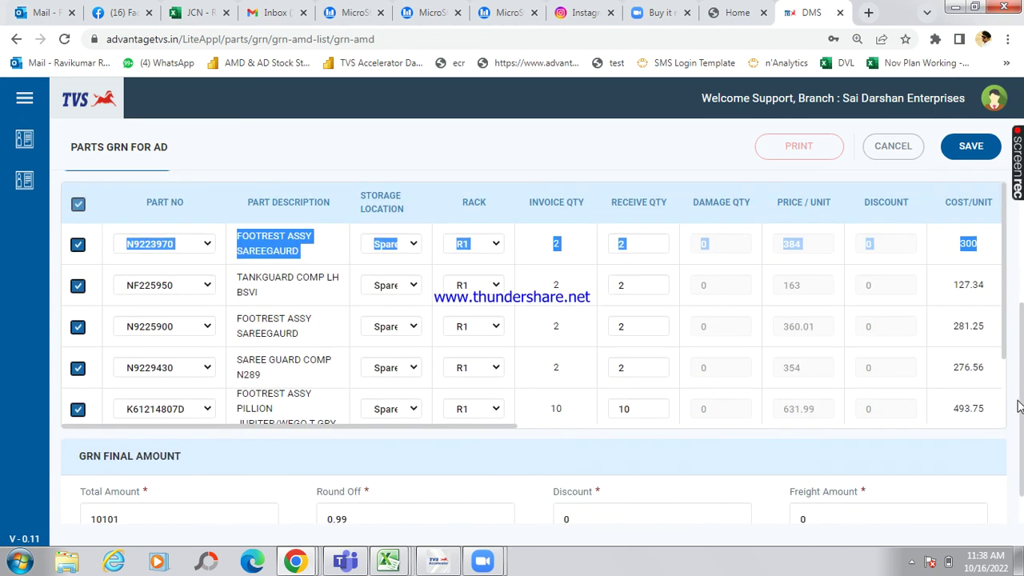
left_click(524, 324)
left_click(78, 288)
left_click(78, 369)
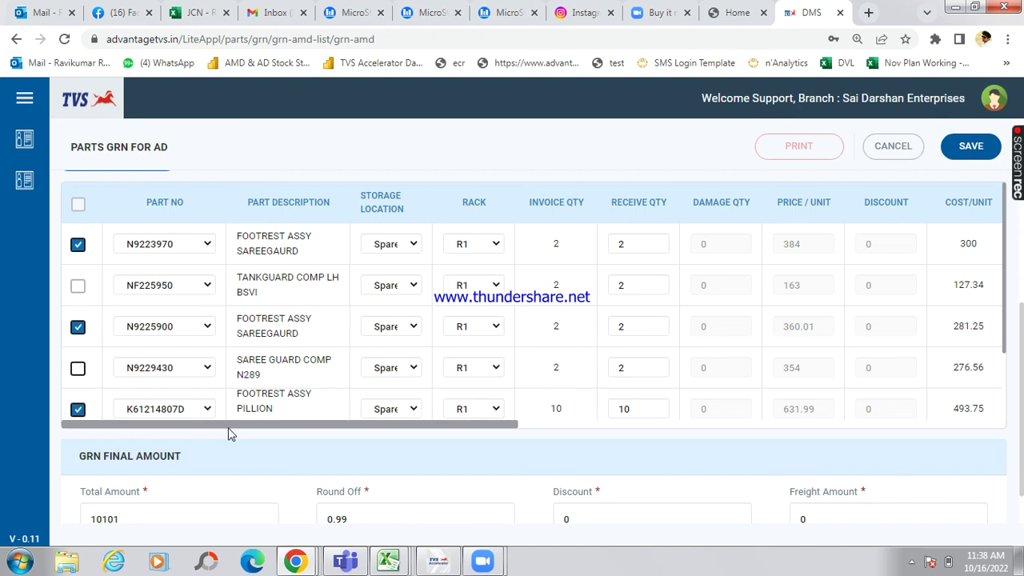
Set the received quantity of the FOOTREST ASSY PILLION part K61214807D to 8.
left_click(637, 411)
type("8")
left_click(705, 406)
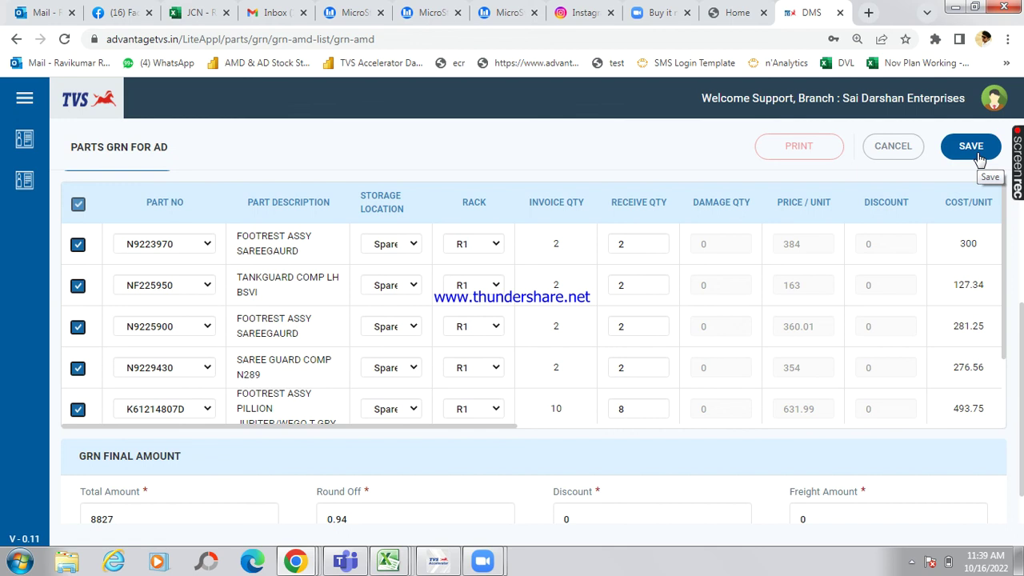
left_click(912, 562)
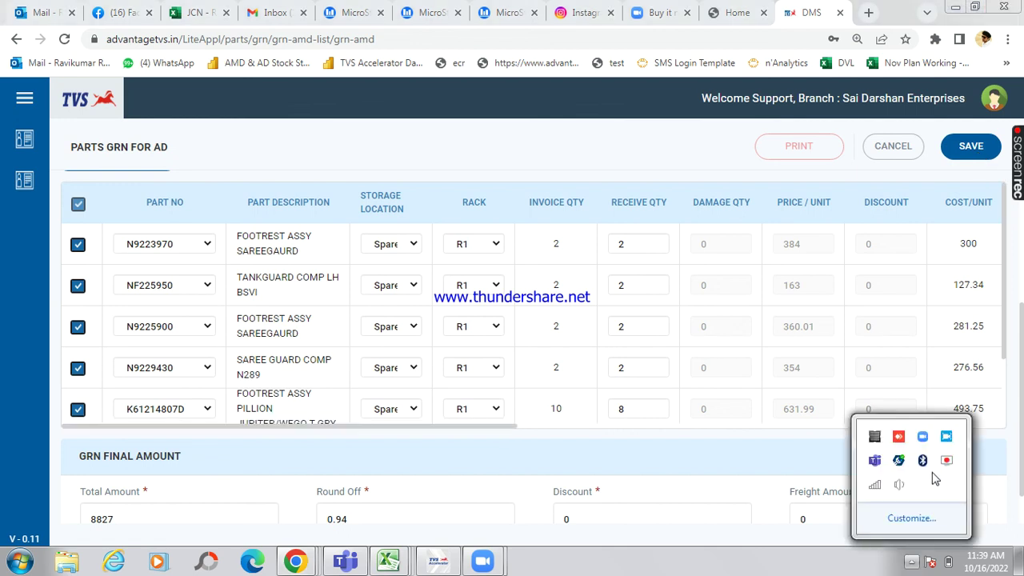